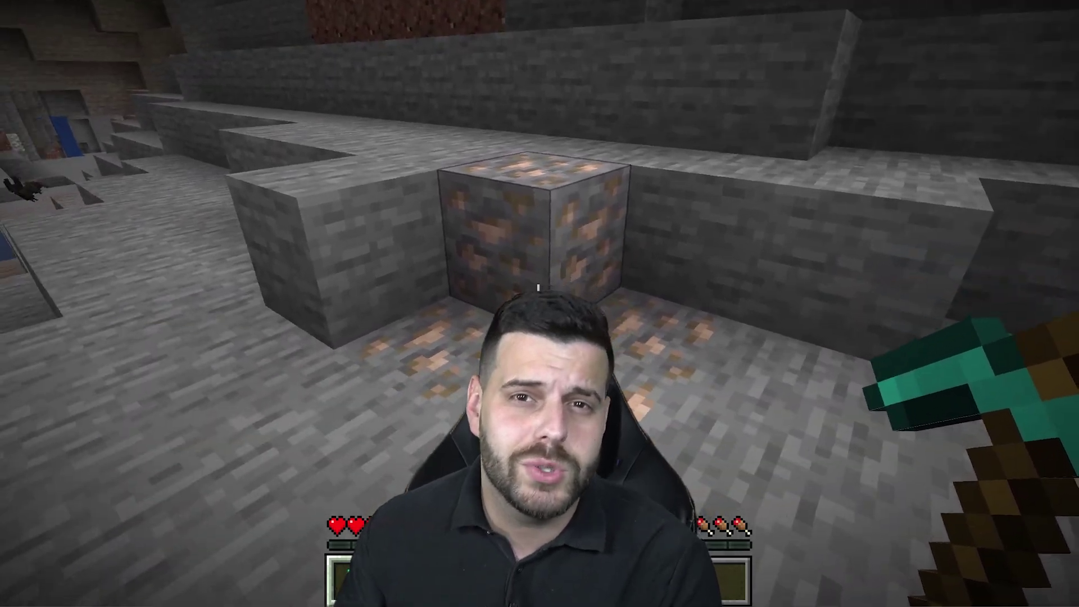
Drop the diamond pickaxe and mine the iron ore block so its raw iron drops.
{"action": "key", "text": "q"}
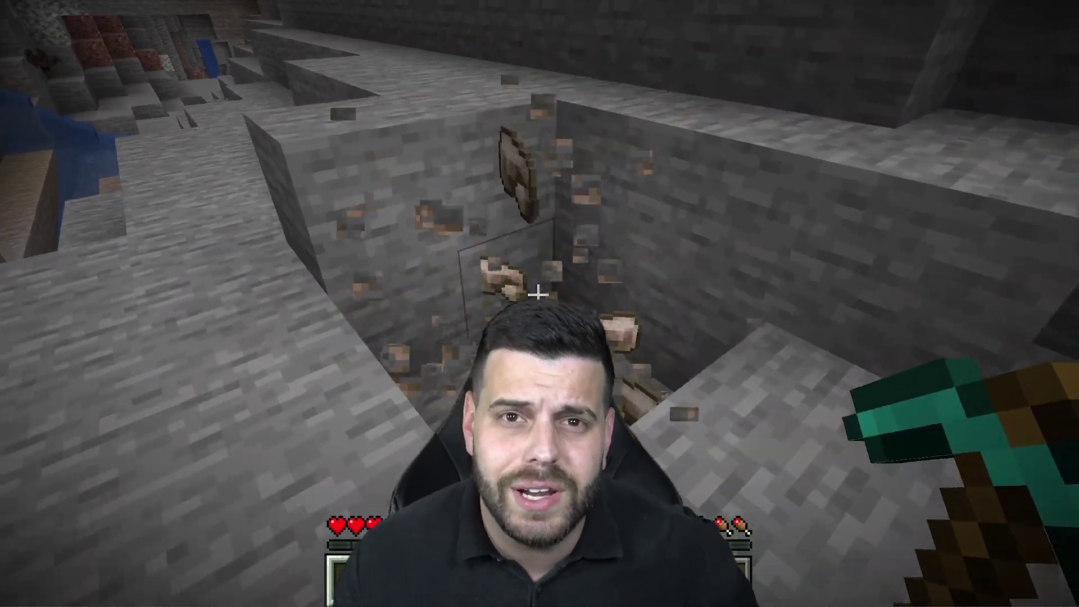
{"action": "left_click", "coordinate": [540, 303]}
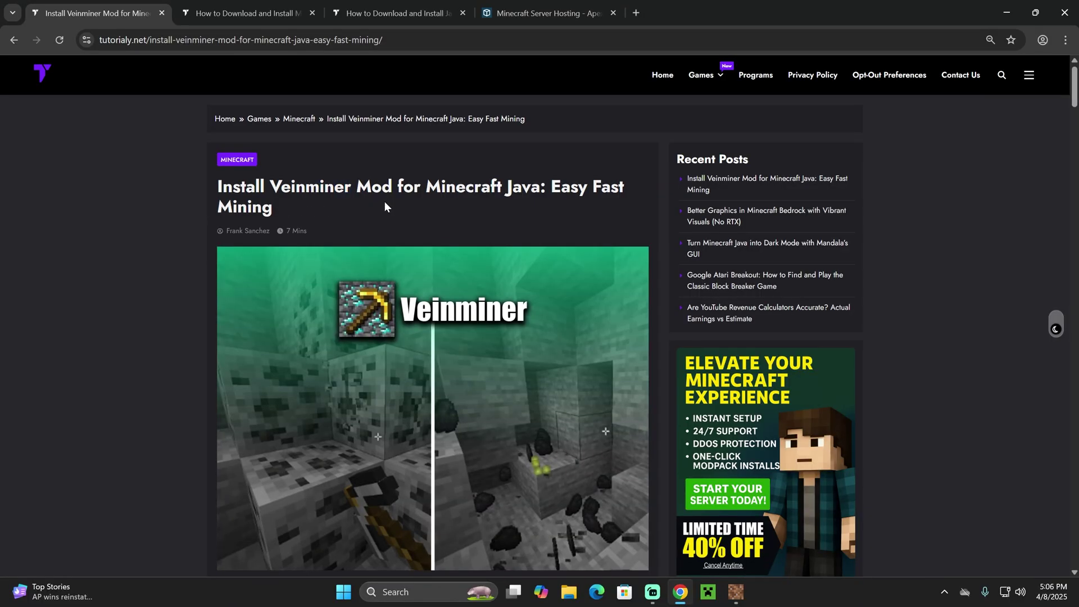
Skim the Veinminer tutorial and jump to 'Step 1: How to Download Veinminer' from Quick Navigation.
{"action": "scroll", "coordinate": [386, 206], "scroll_direction": "down", "scroll_amount": 1}
{"action": "scroll", "coordinate": [531, 147], "scroll_direction": "down", "scroll_amount": 18}
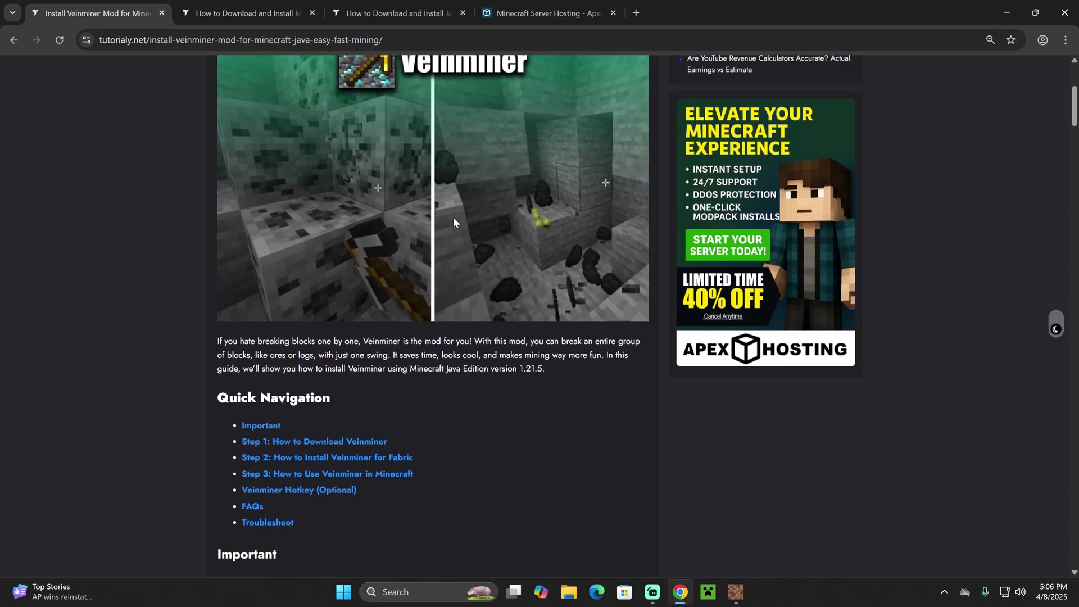
{"action": "scroll", "coordinate": [795, 386], "scroll_direction": "down", "scroll_amount": 15}
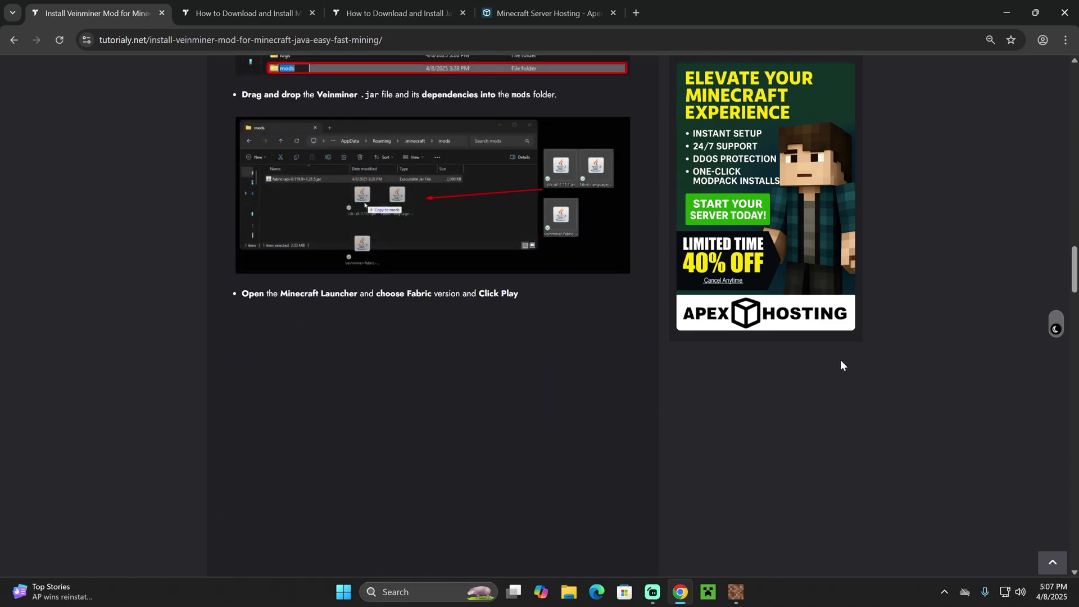
{"action": "scroll", "coordinate": [926, 366], "scroll_direction": "up", "scroll_amount": 15}
{"action": "scroll", "coordinate": [531, 352], "scroll_direction": "up", "scroll_amount": 15}
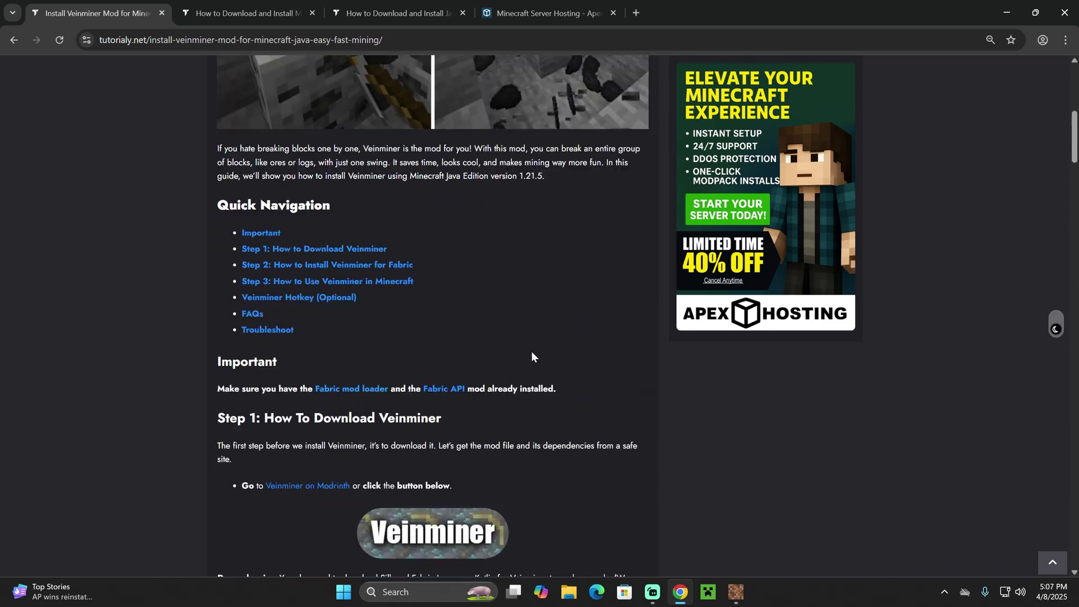
{"action": "scroll", "coordinate": [535, 256], "scroll_direction": "up", "scroll_amount": 2}
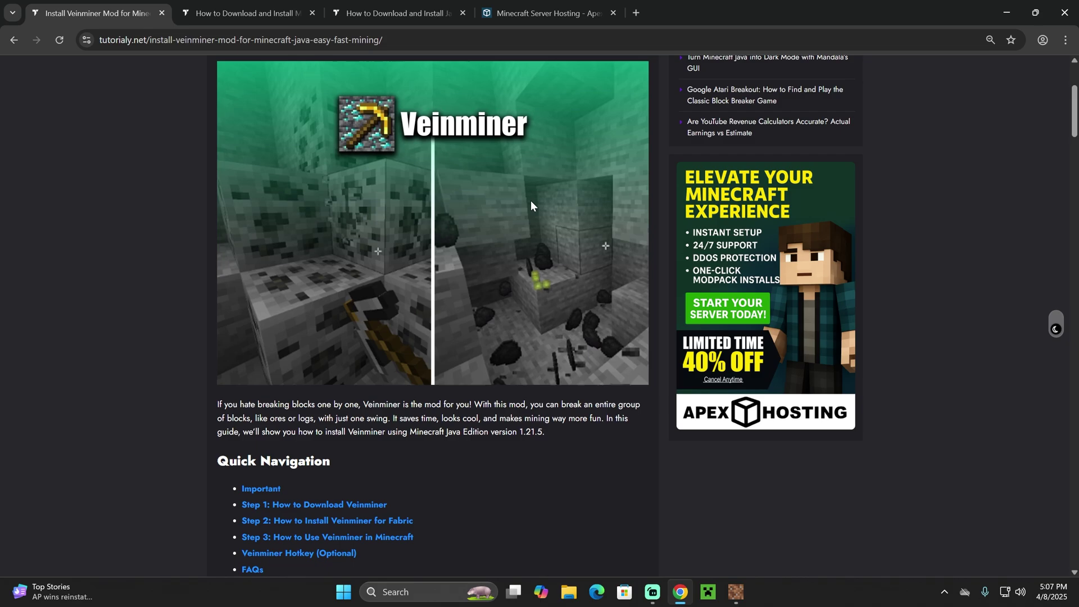
{"action": "scroll", "coordinate": [530, 205], "scroll_direction": "up", "scroll_amount": 3}
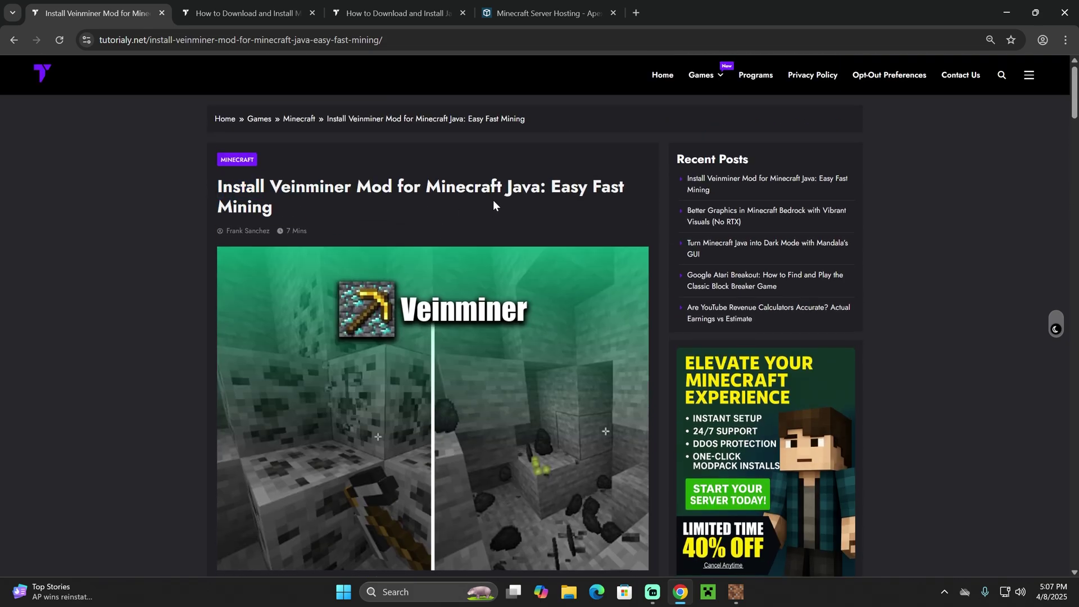
{"action": "scroll", "coordinate": [504, 179], "scroll_direction": "down", "scroll_amount": 9}
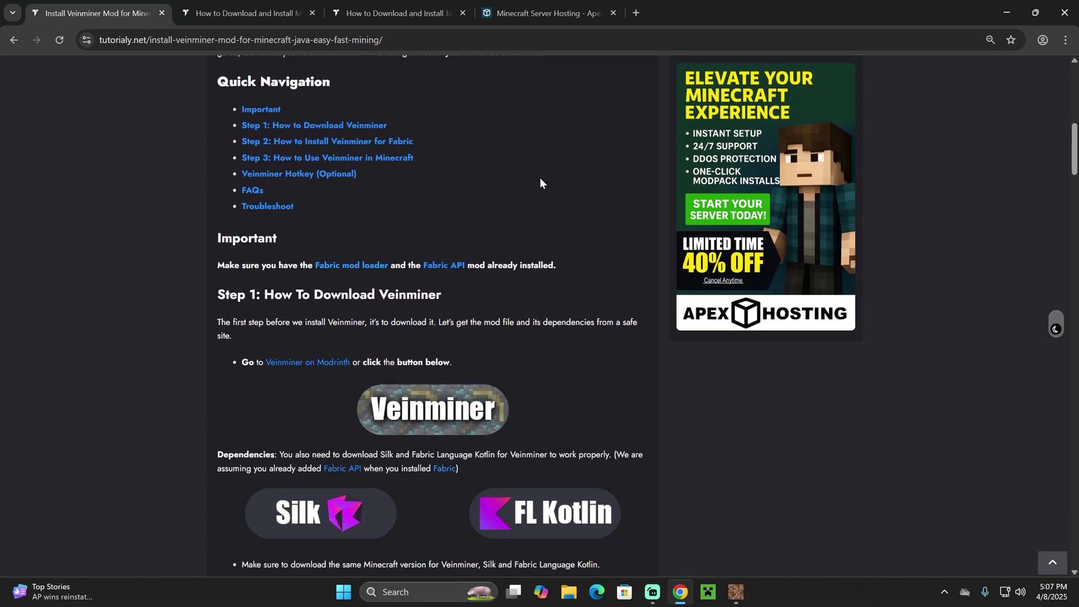
{"action": "left_click", "coordinate": [324, 127]}
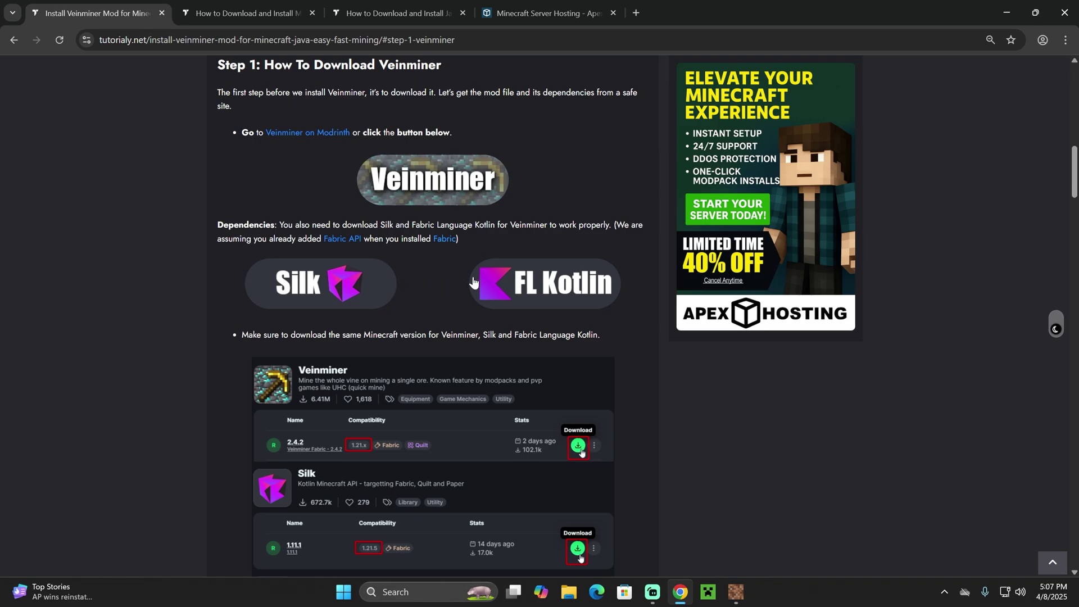
Download Veinminer Fabric 2.4.2 for Minecraft 1.21.5 from Modrinth and return to the tutorial.
{"action": "left_click", "coordinate": [451, 181]}
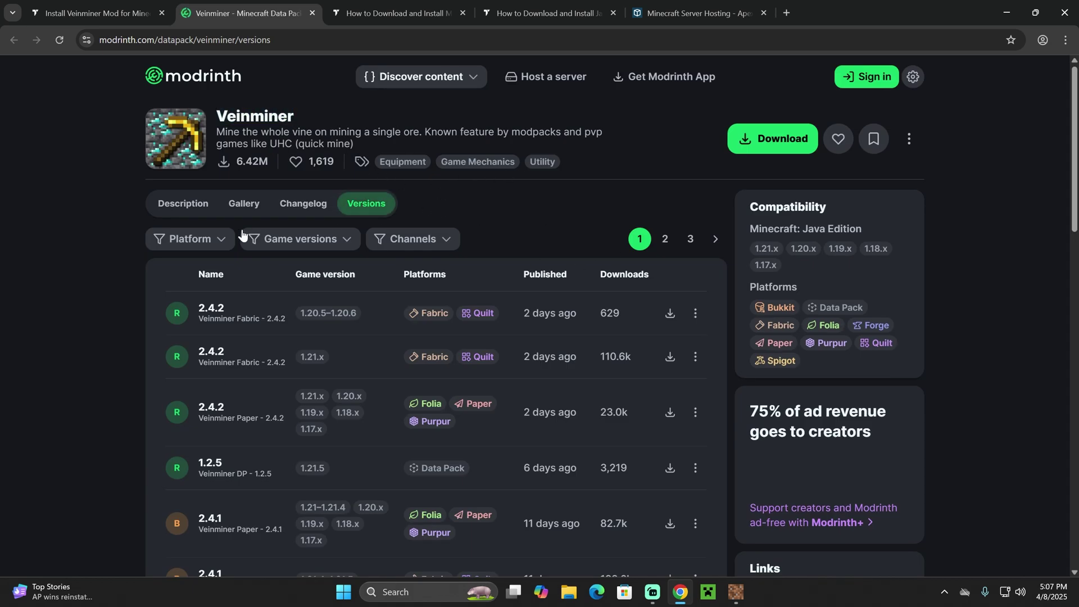
{"action": "left_click", "coordinate": [329, 239]}
{"action": "left_click", "coordinate": [225, 301]}
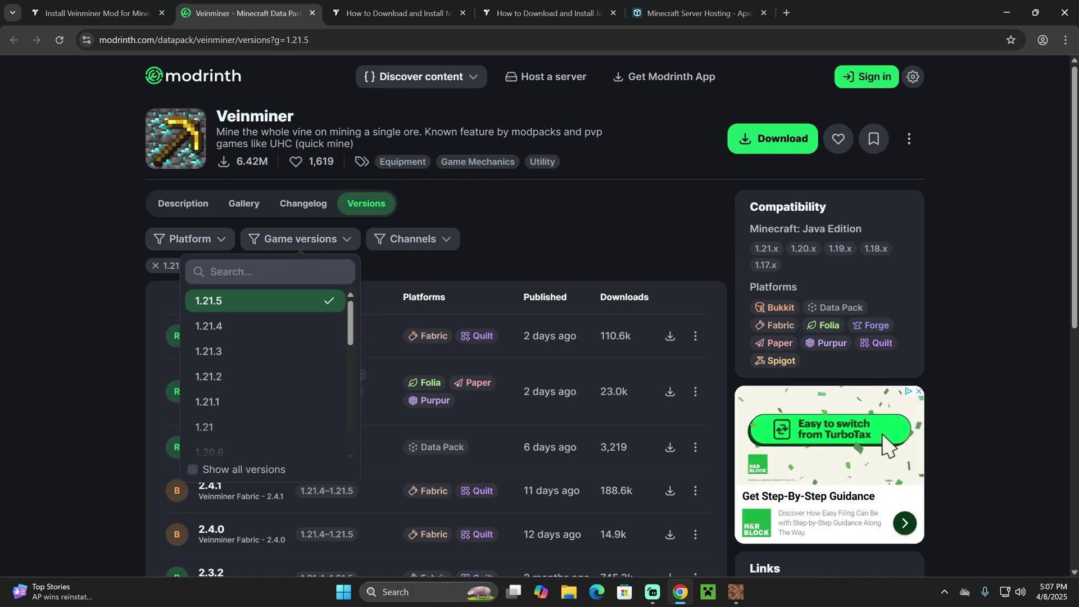
{"action": "left_click", "coordinate": [588, 232]}
{"action": "scroll", "coordinate": [588, 232], "scroll_direction": "down", "scroll_amount": 2}
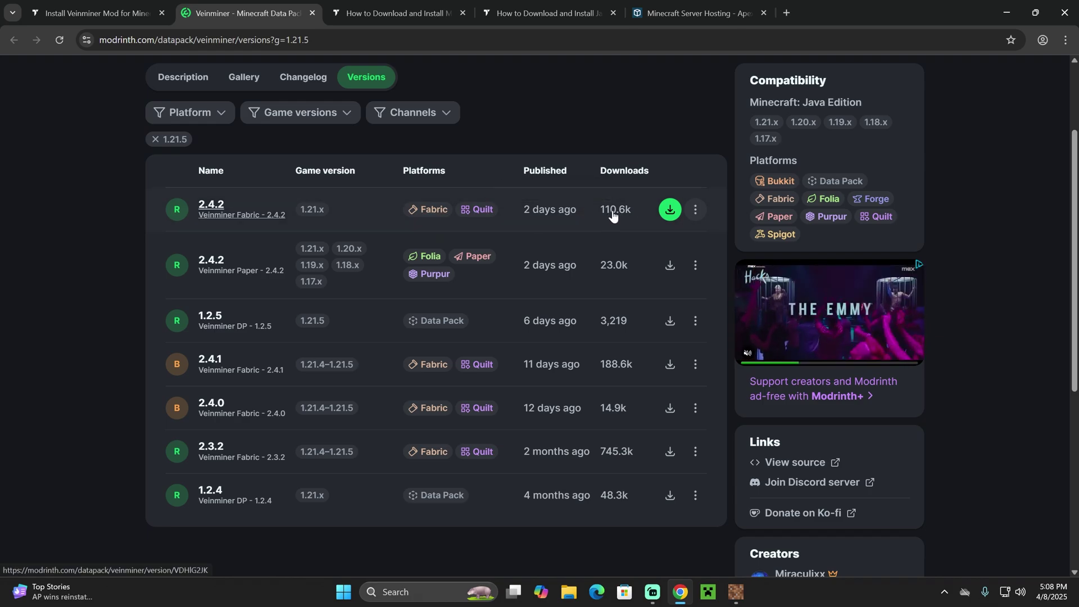
{"action": "left_click", "coordinate": [670, 212]}
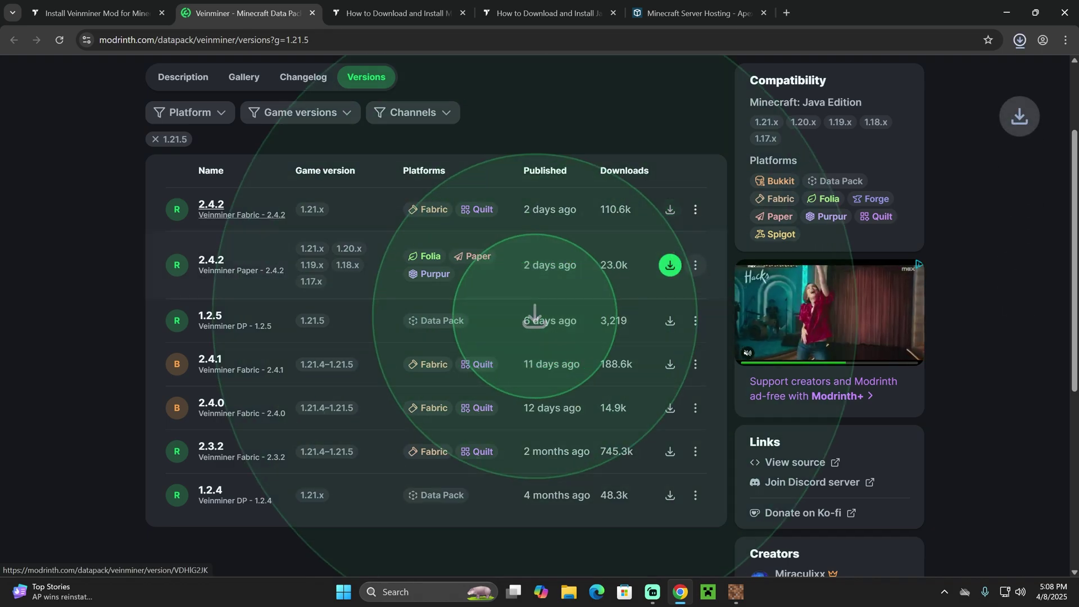
{"action": "left_click", "coordinate": [98, 13]}
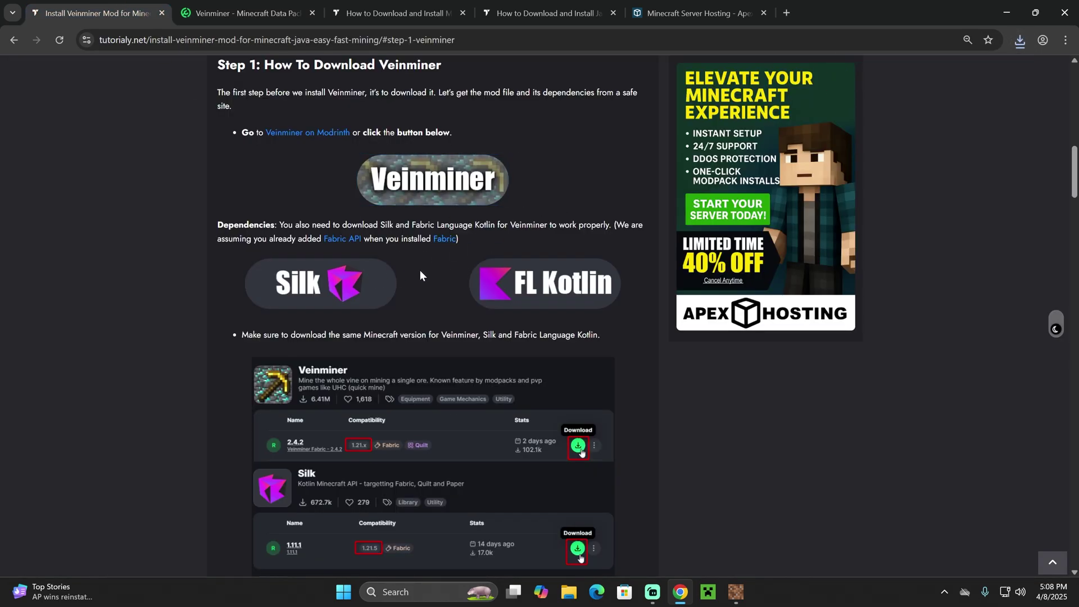
Download Silk 1.11.1 for Minecraft 1.21.5 from Modrinth and return to the tutorial.
{"action": "left_click", "coordinate": [314, 286]}
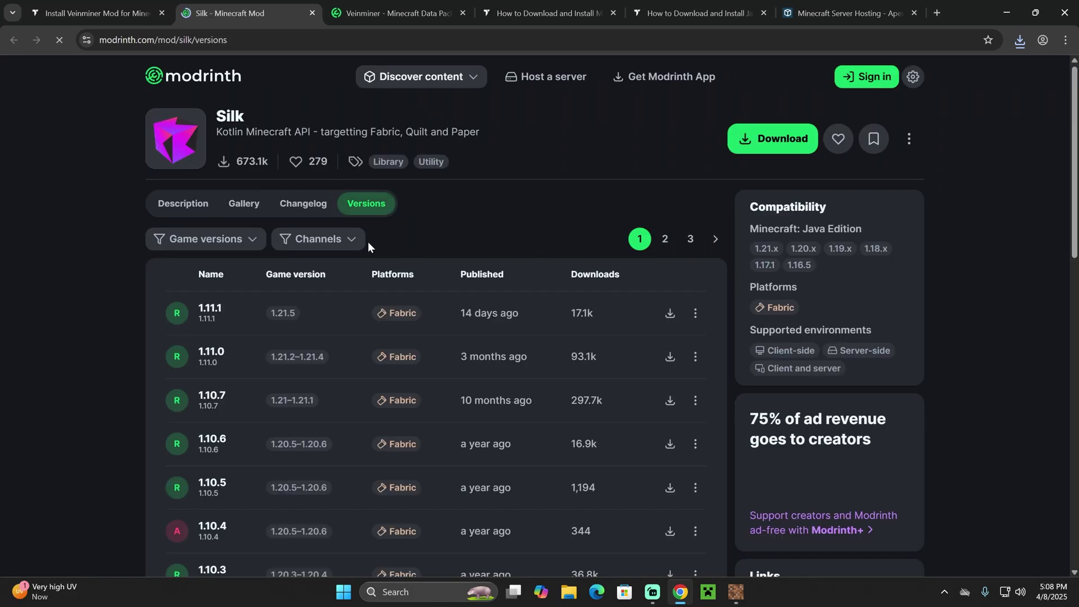
{"action": "left_click", "coordinate": [205, 239]}
{"action": "left_click", "coordinate": [172, 301]}
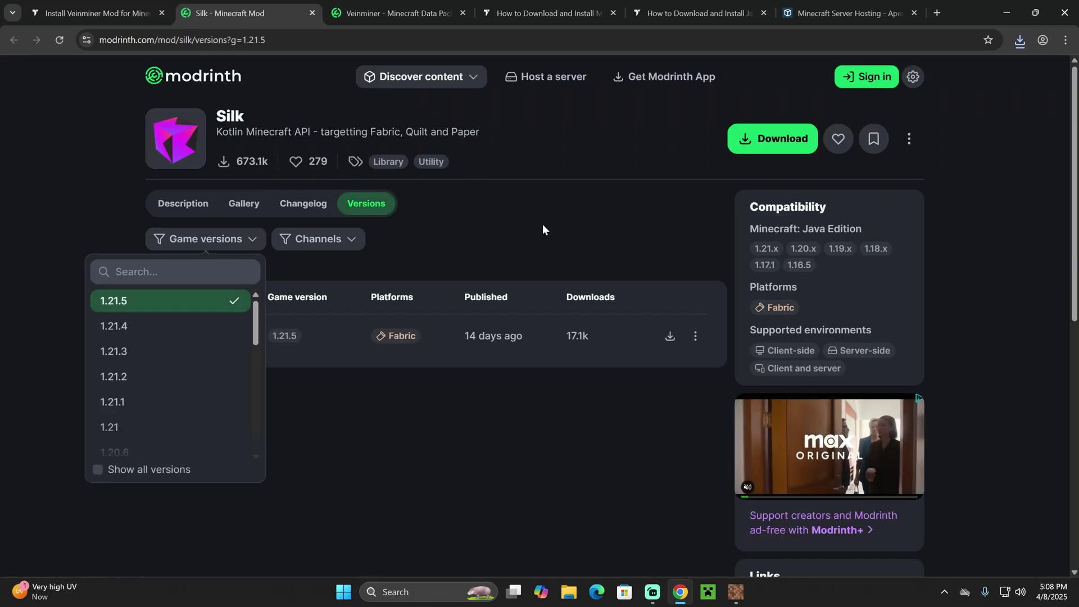
{"action": "left_click", "coordinate": [542, 227]}
{"action": "left_click", "coordinate": [670, 336]}
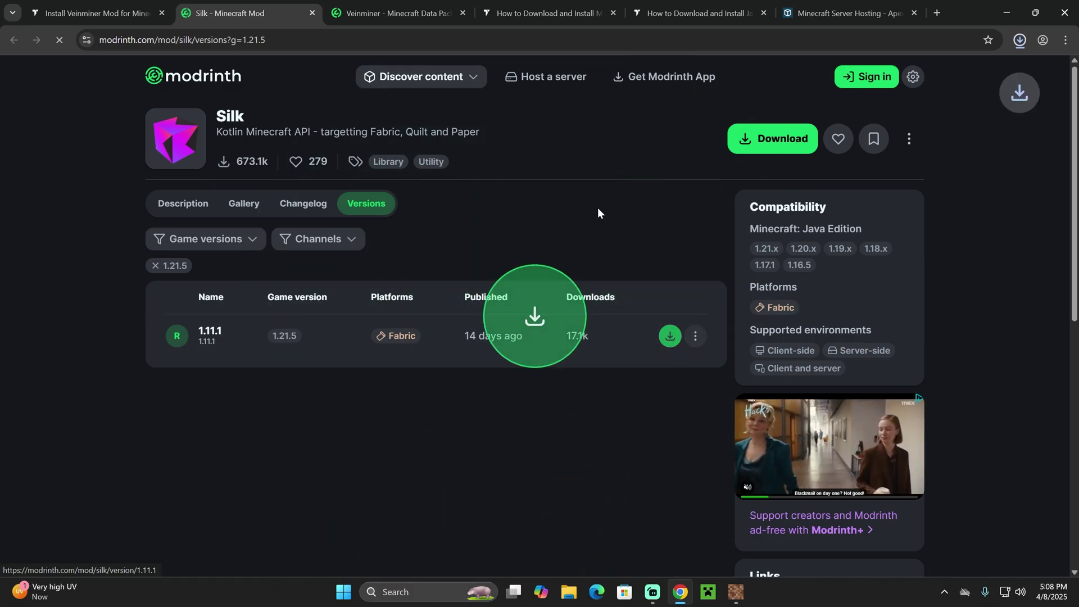
{"action": "left_click", "coordinate": [96, 13]}
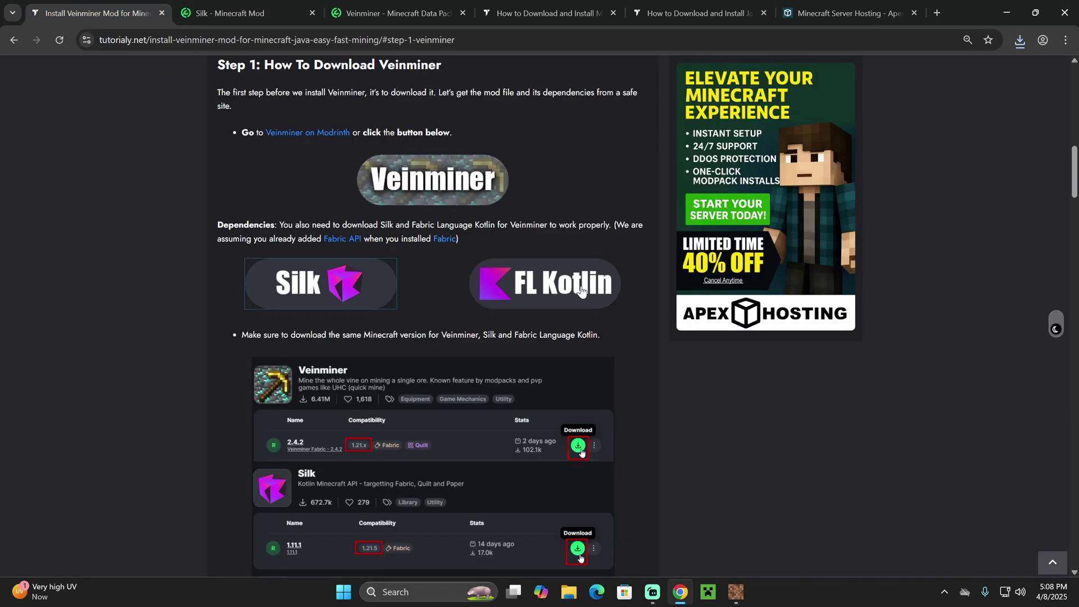
Download Fabric Language Kotlin 1.13.2+kotlin.2.1.20 for 1.21.5 and view the full download history.
{"action": "left_click", "coordinate": [549, 289]}
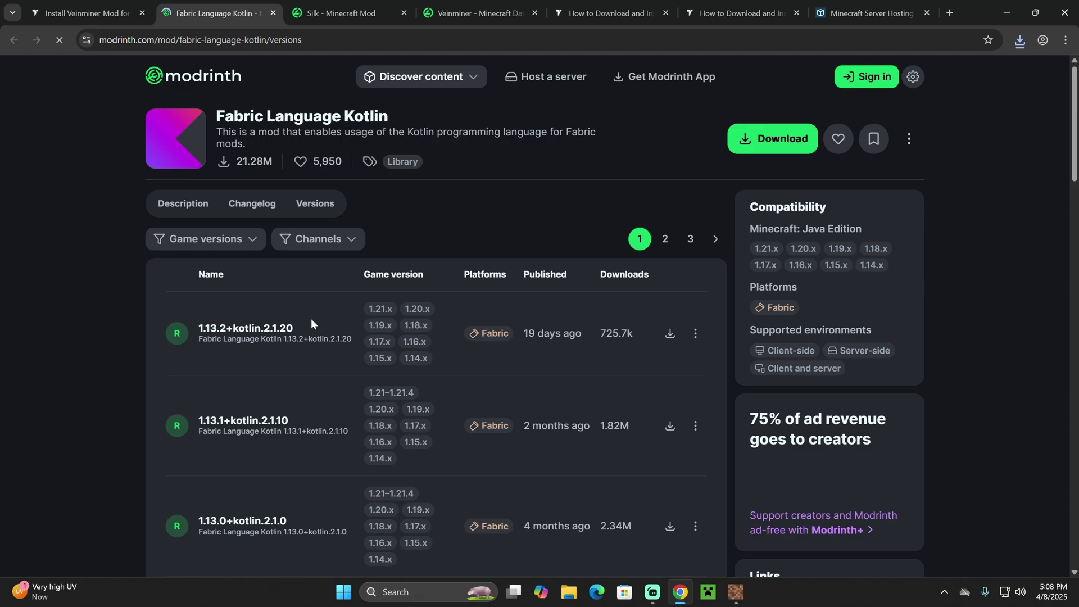
{"action": "left_click", "coordinate": [249, 241]}
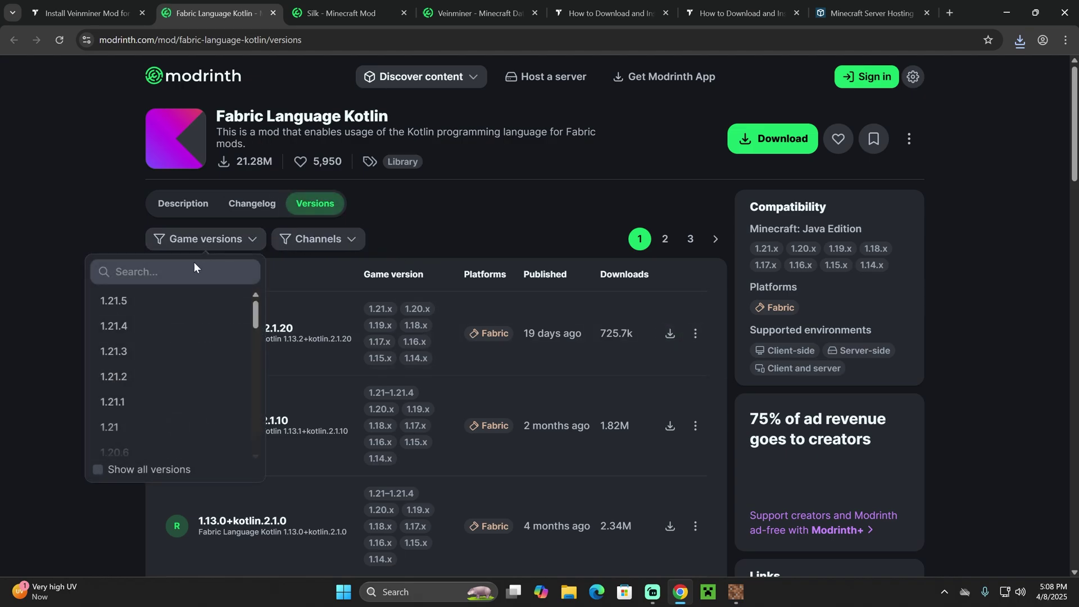
{"action": "left_click", "coordinate": [120, 303]}
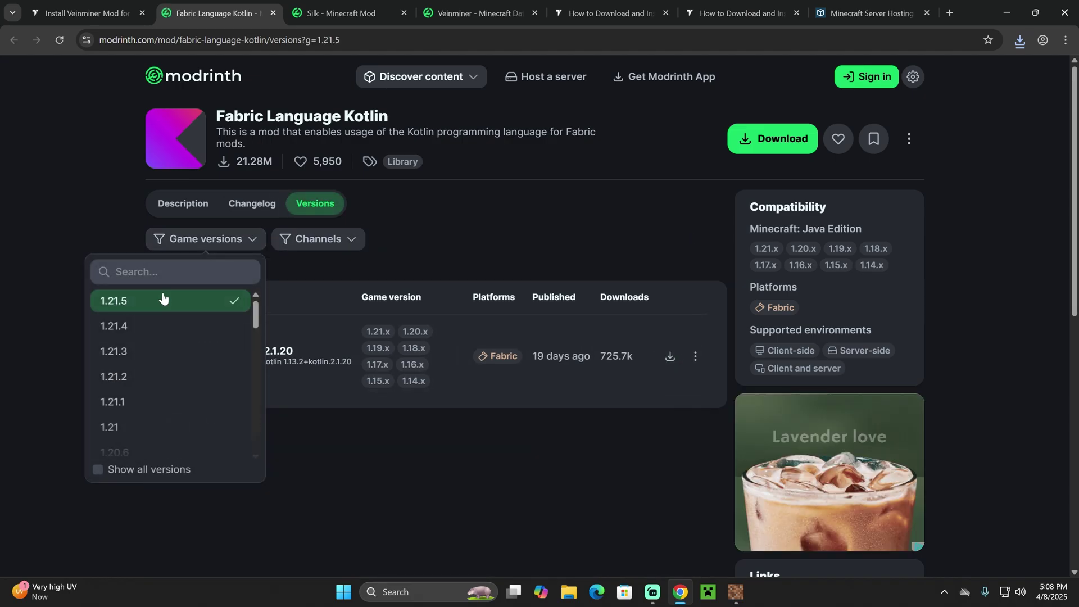
{"action": "left_click", "coordinate": [664, 248]}
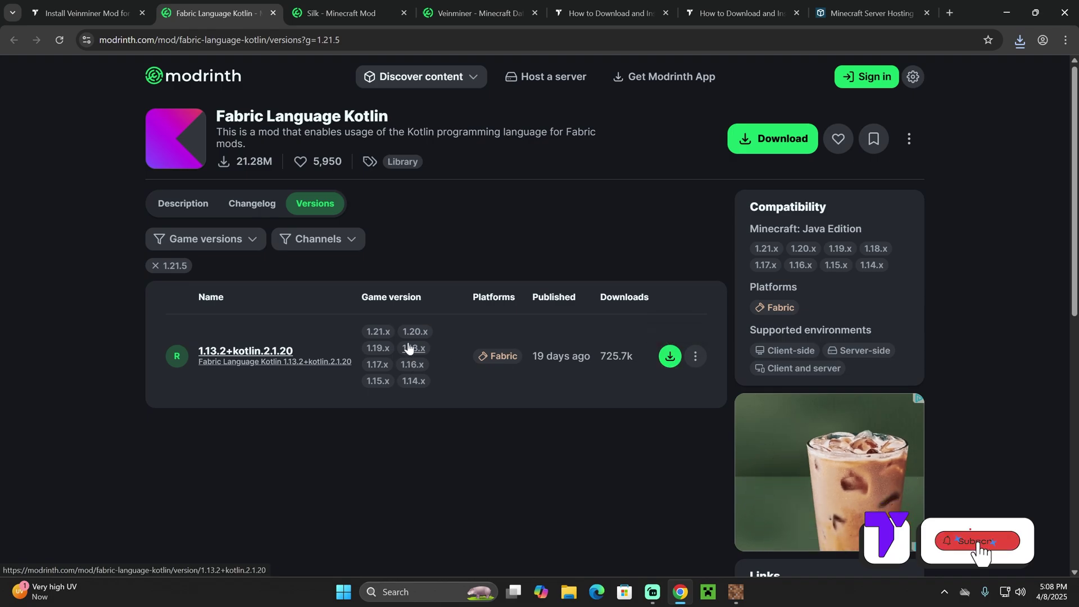
{"action": "left_click", "coordinate": [670, 355]}
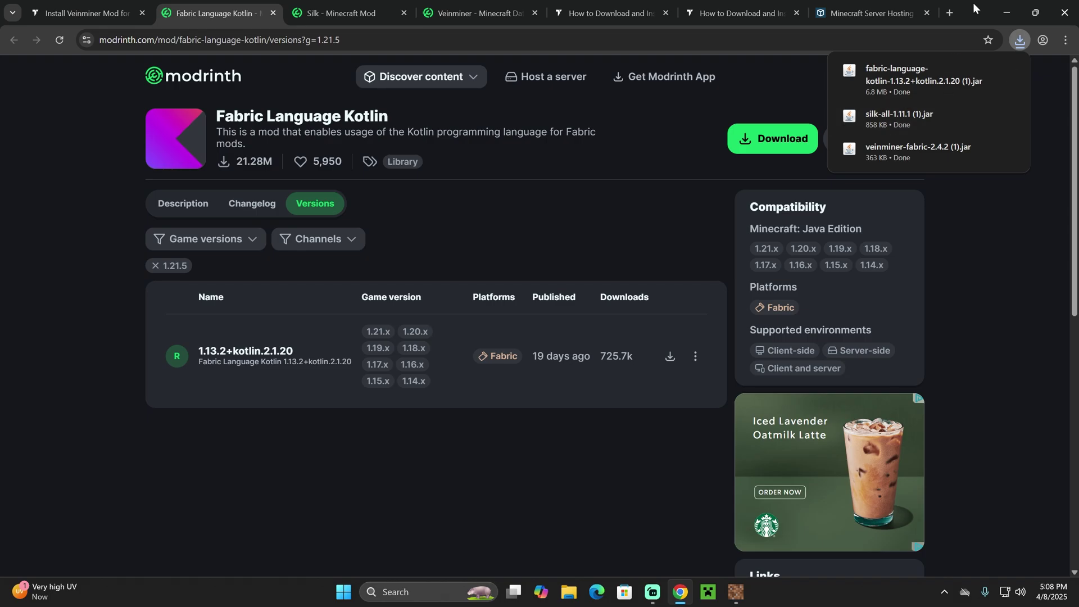
{"action": "left_click_drag", "start_coordinate": [973, 13], "coordinate": [497, 293]}
{"action": "left_click", "coordinate": [504, 299]}
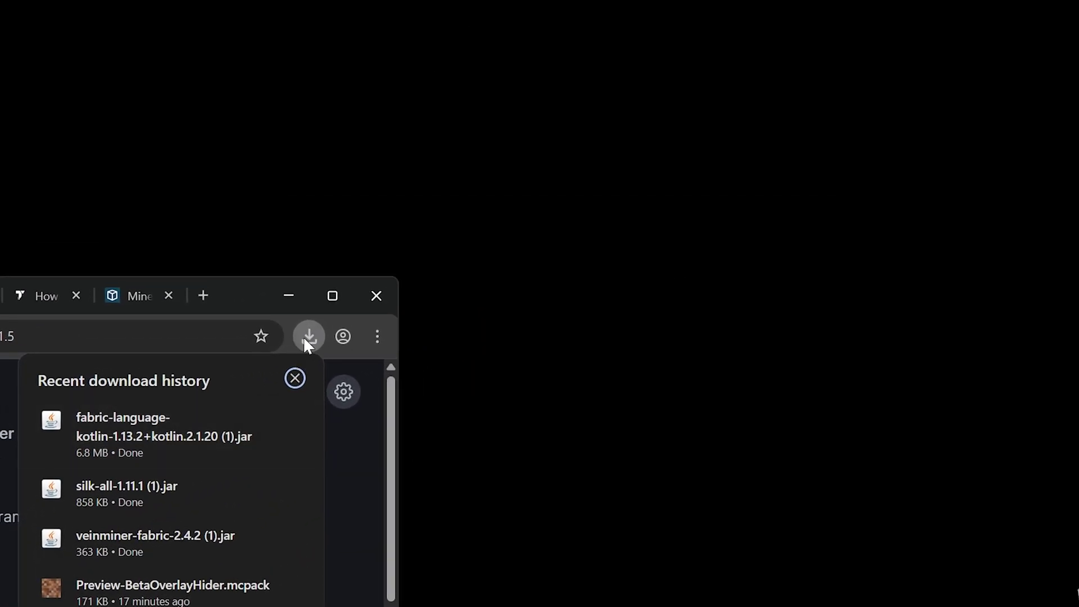
Drag the Fabric Language Kotlin, silk-all and Veinminer jars onto the desktop in one row.
{"action": "left_click_drag", "start_coordinate": [265, 427], "coordinate": [573, 140]}
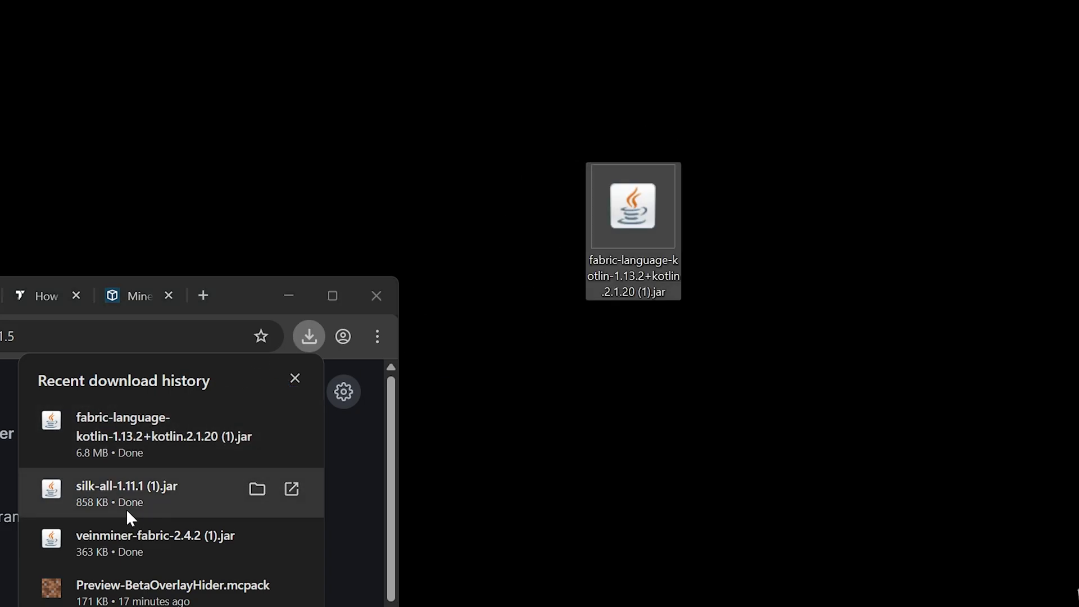
{"action": "left_click_drag", "start_coordinate": [129, 517], "coordinate": [916, 349]}
{"action": "left_click_drag", "start_coordinate": [140, 543], "coordinate": [731, 346]}
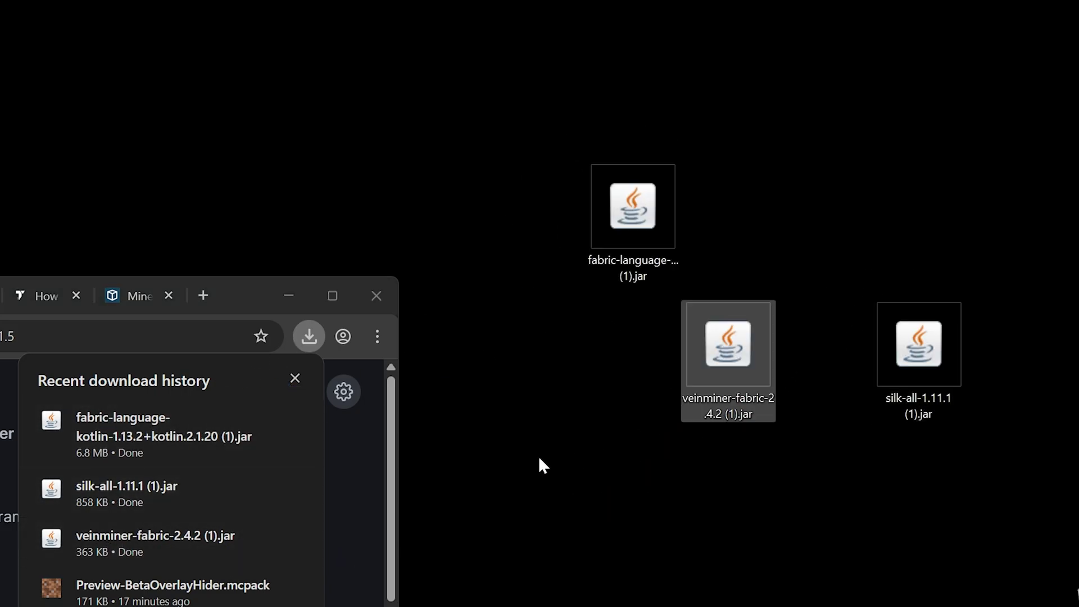
{"action": "left_click_drag", "start_coordinate": [633, 213], "coordinate": [640, 346]}
{"action": "left_click_drag", "start_coordinate": [955, 361], "coordinate": [862, 360]}
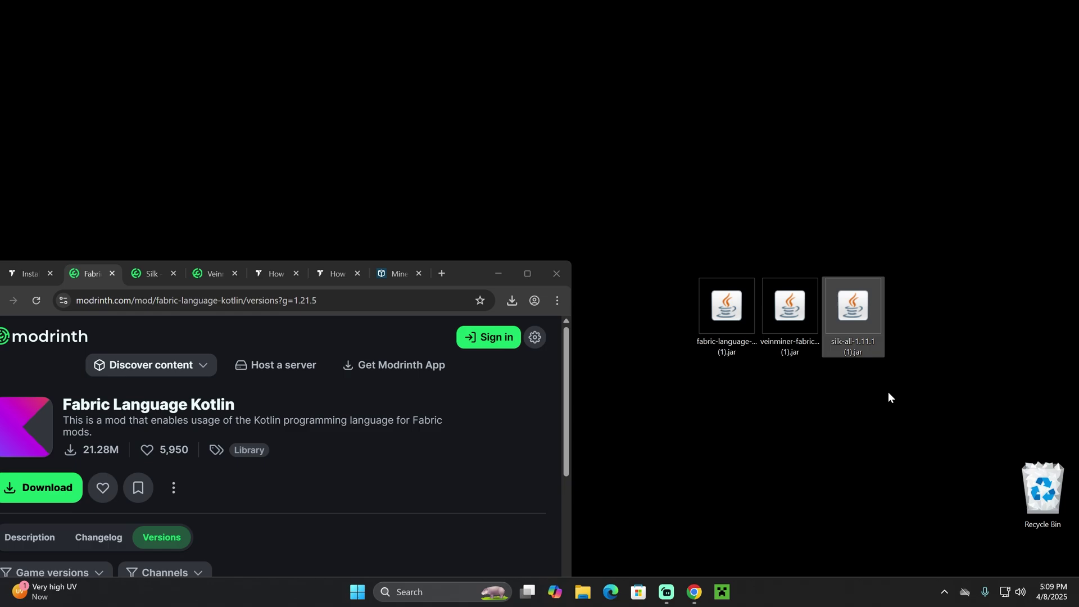
Select the three mod jar files together on the desktop, then clear the selection.
{"action": "left_click_drag", "start_coordinate": [922, 387], "coordinate": [731, 321]}
{"action": "left_click", "coordinate": [739, 387]}
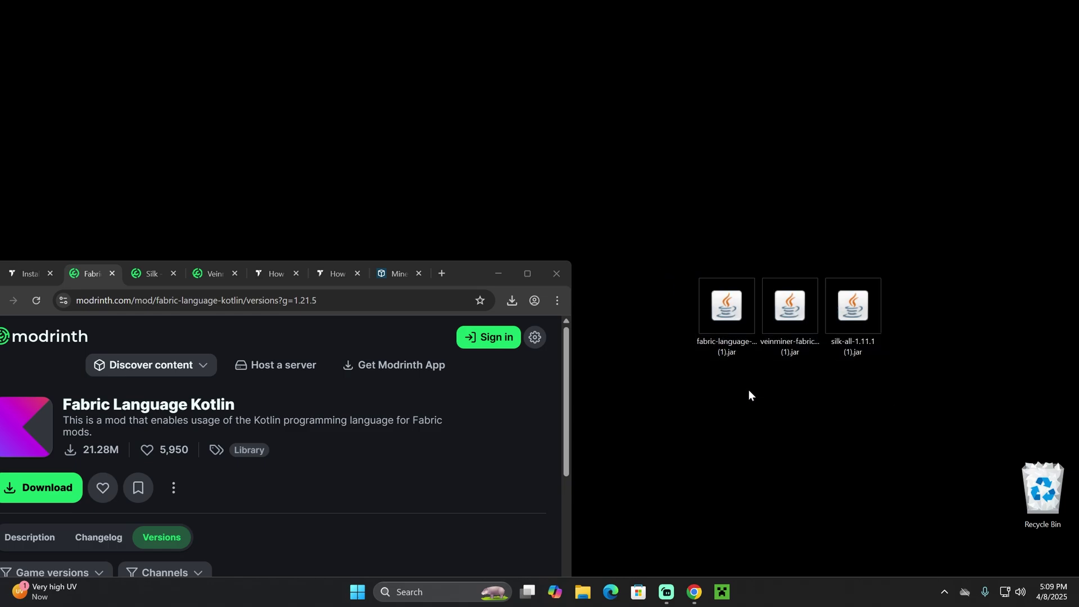
{"action": "left_click_drag", "start_coordinate": [720, 395], "coordinate": [658, 403]}
{"action": "left_click_drag", "start_coordinate": [957, 294], "coordinate": [625, 334]}
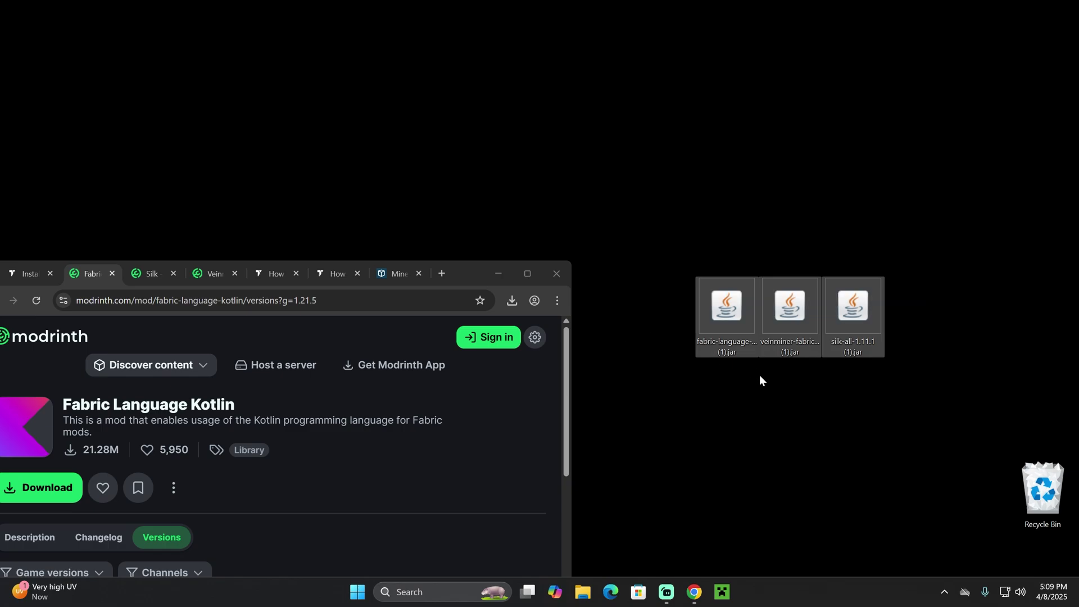
{"action": "left_click", "coordinate": [764, 375]}
{"action": "left_click_drag", "start_coordinate": [690, 394], "coordinate": [894, 194]}
{"action": "left_click", "coordinate": [745, 227]}
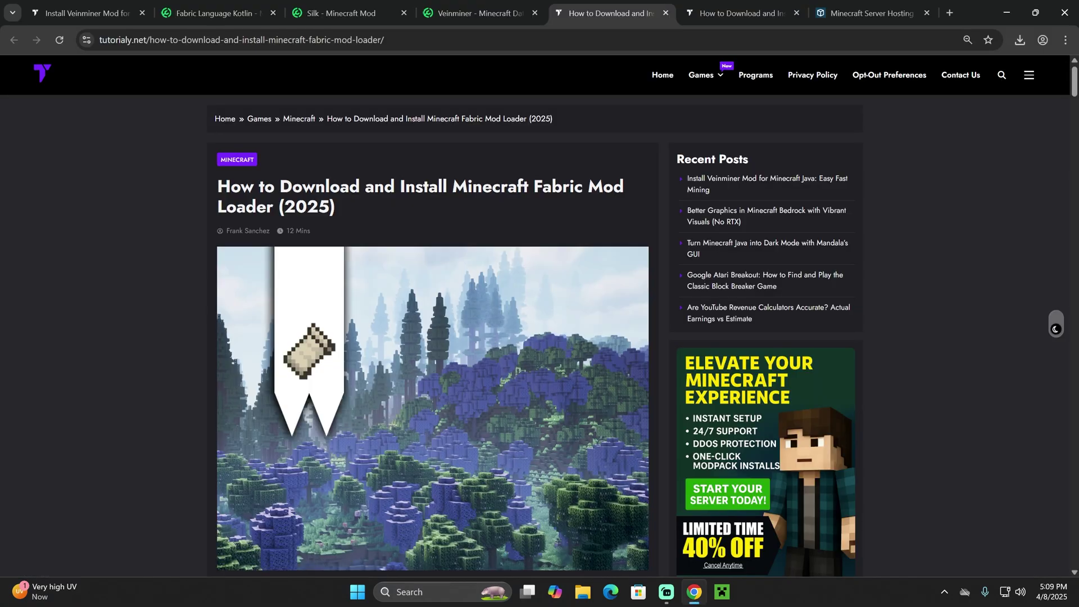
Scroll the Fabric Mod Loader article and jump to its Step 1 download section.
{"action": "triple_click", "coordinate": [404, 211]}
{"action": "left_click", "coordinate": [435, 207]}
{"action": "scroll", "coordinate": [489, 197], "scroll_direction": "down", "scroll_amount": 20}
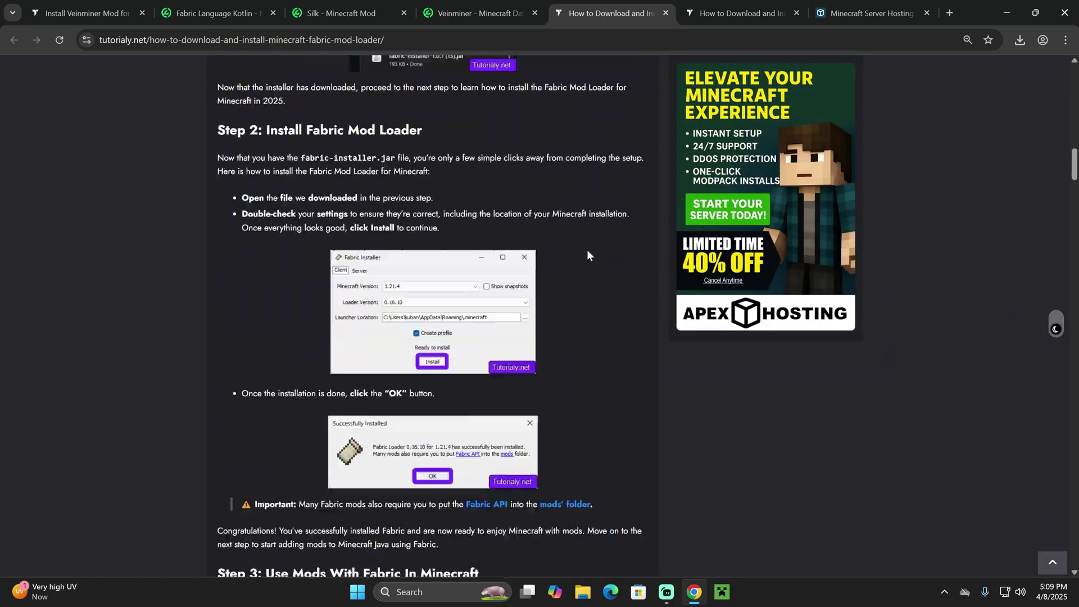
{"action": "scroll", "coordinate": [587, 251], "scroll_direction": "down", "scroll_amount": 20}
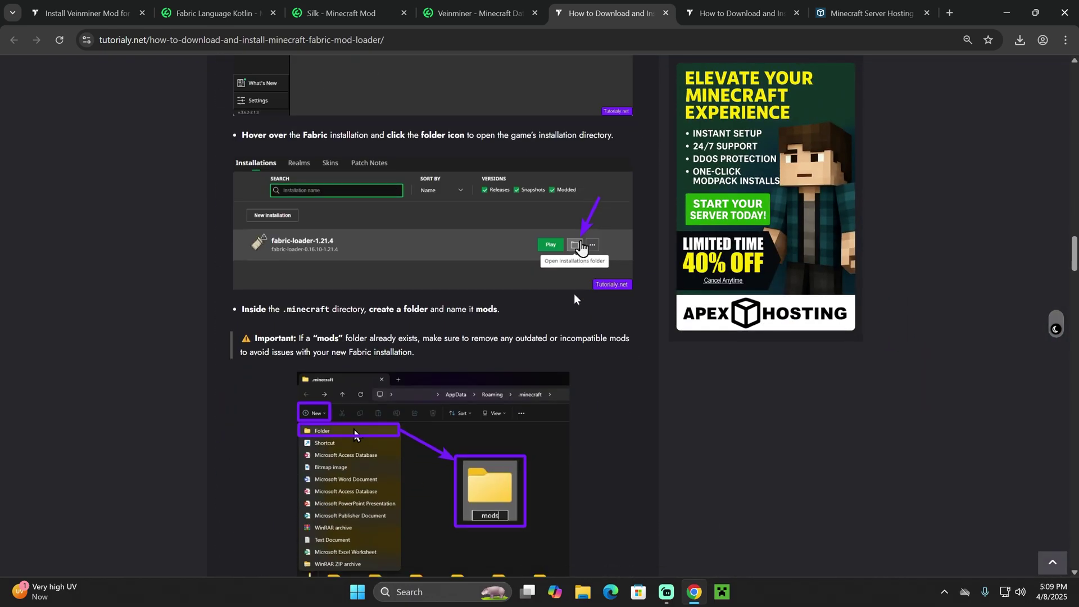
{"action": "scroll", "coordinate": [575, 294], "scroll_direction": "up", "scroll_amount": 20}
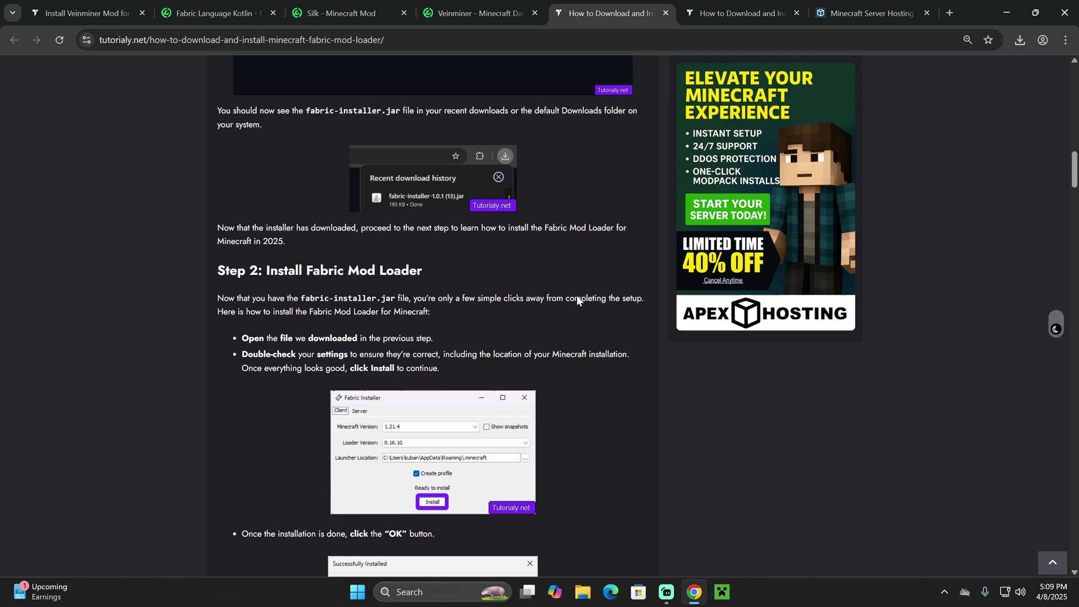
{"action": "scroll", "coordinate": [577, 295], "scroll_direction": "up", "scroll_amount": 10}
{"action": "scroll", "coordinate": [585, 290], "scroll_direction": "up", "scroll_amount": 3}
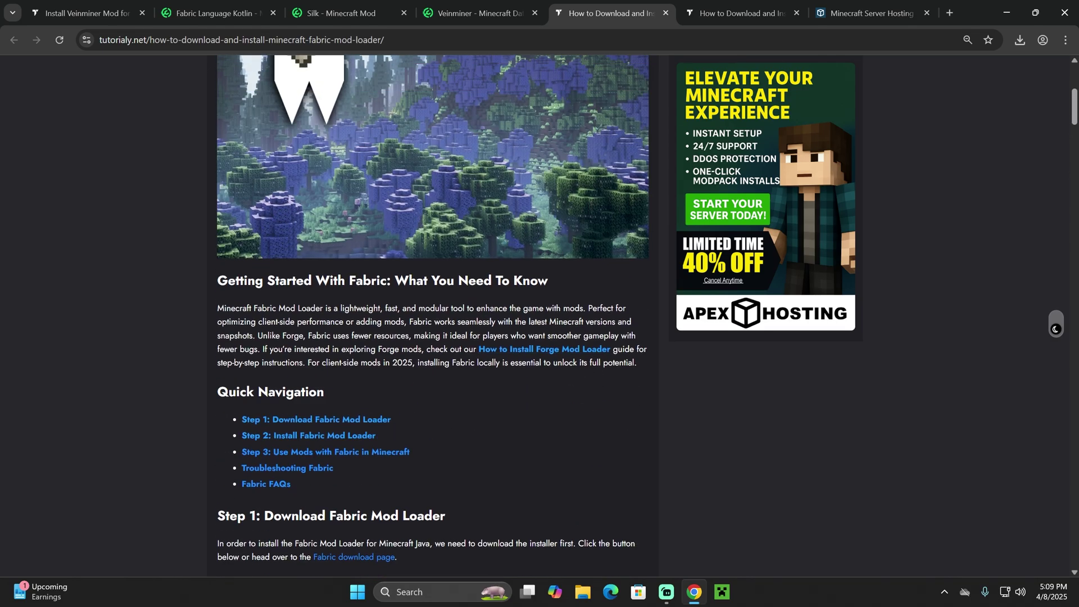
{"action": "scroll", "coordinate": [586, 290], "scroll_direction": "down", "scroll_amount": 2}
{"action": "left_click", "coordinate": [354, 293]}
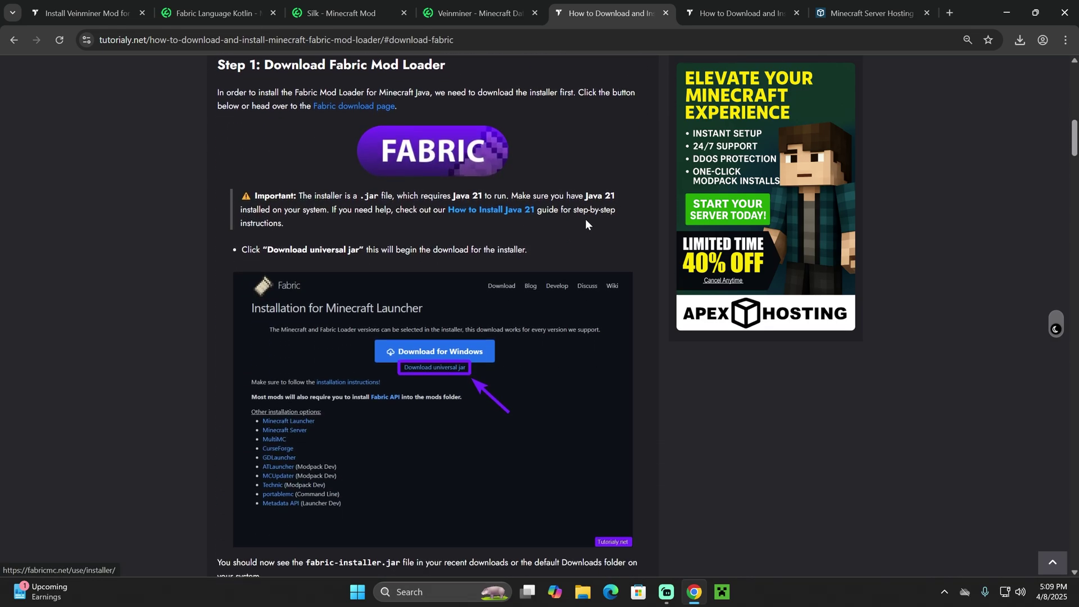
Download the Fabric installer 1.0.3 universal jar, copy it onto the desktop, and open Fabric API.
{"action": "left_click", "coordinate": [450, 152]}
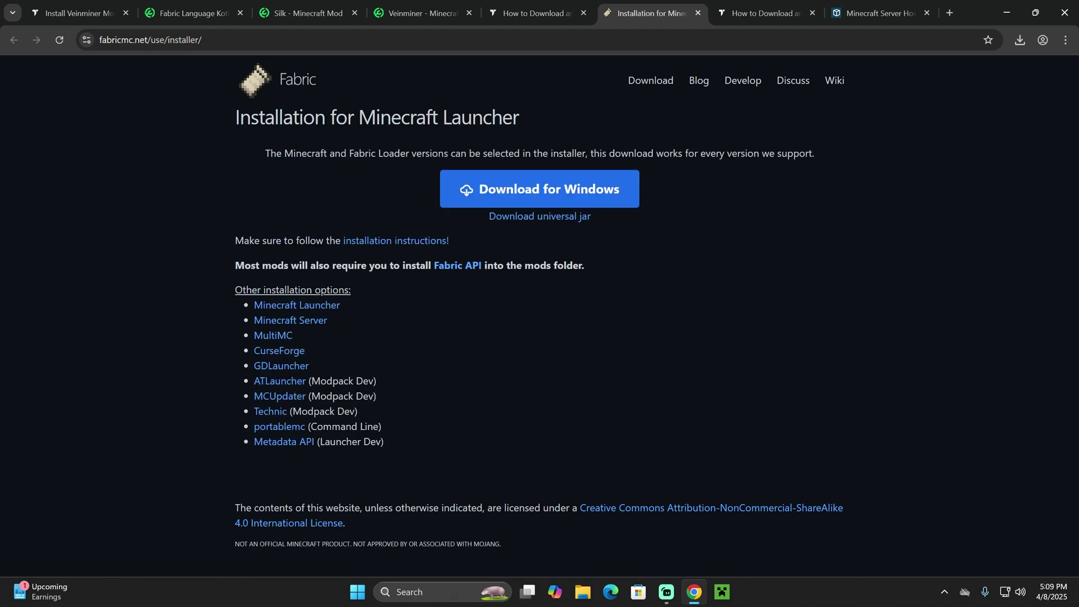
{"action": "left_click", "coordinate": [535, 218]}
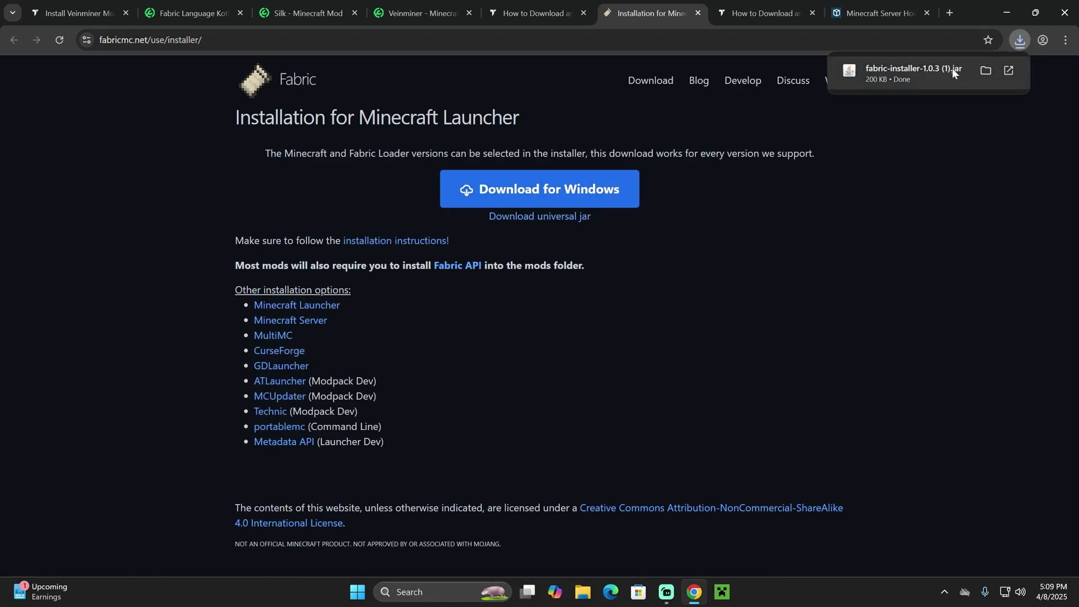
{"action": "left_click_drag", "start_coordinate": [972, 17], "coordinate": [565, 379]}
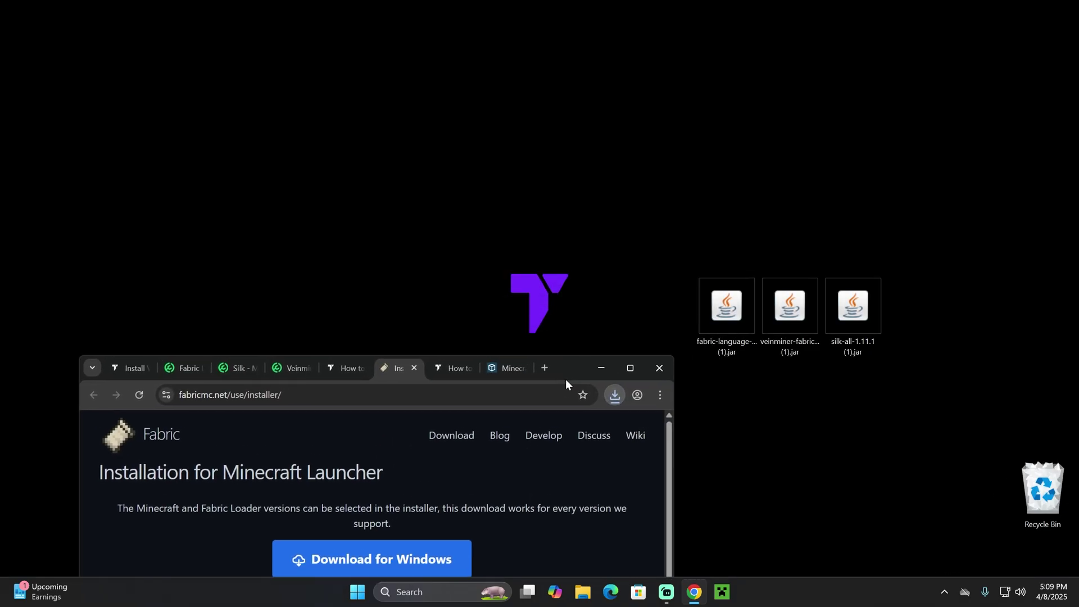
{"action": "left_click", "coordinate": [615, 396]}
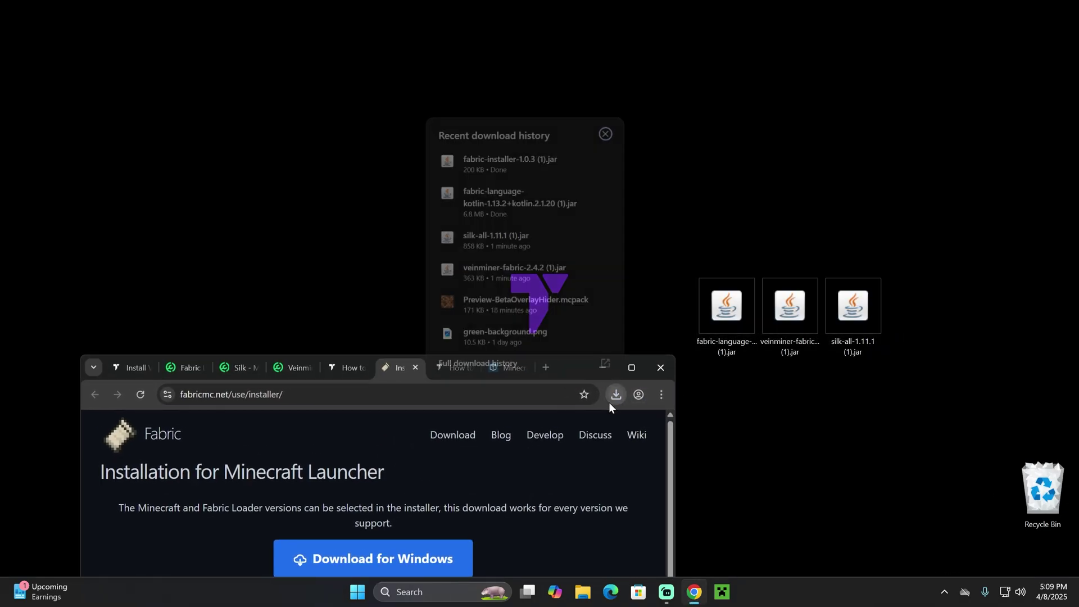
{"action": "left_click_drag", "start_coordinate": [514, 149], "coordinate": [726, 85]}
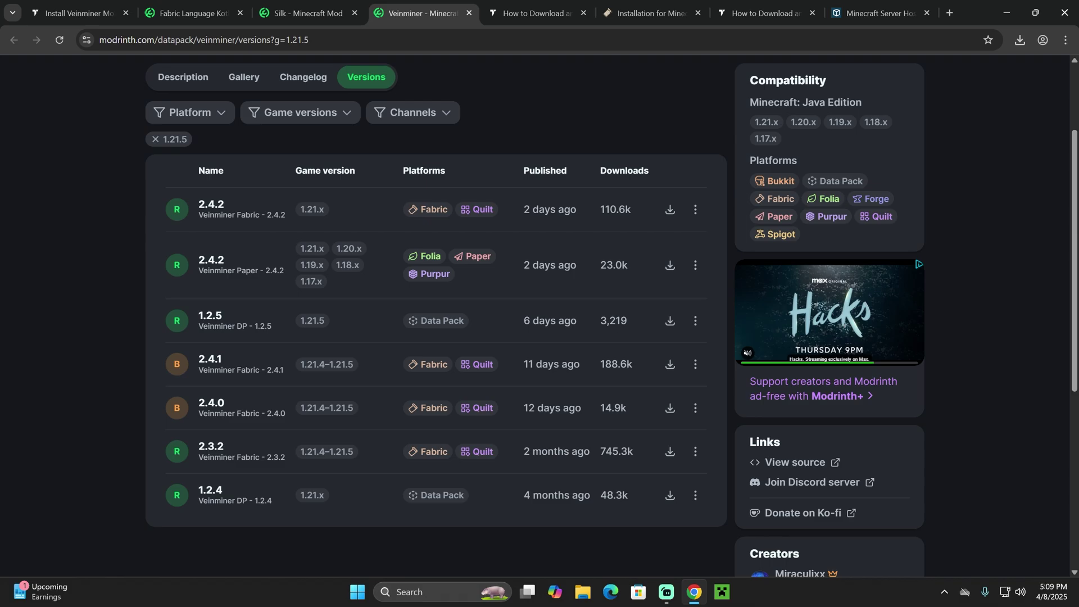
{"action": "scroll", "coordinate": [394, 281], "scroll_direction": "up", "scroll_amount": 3}
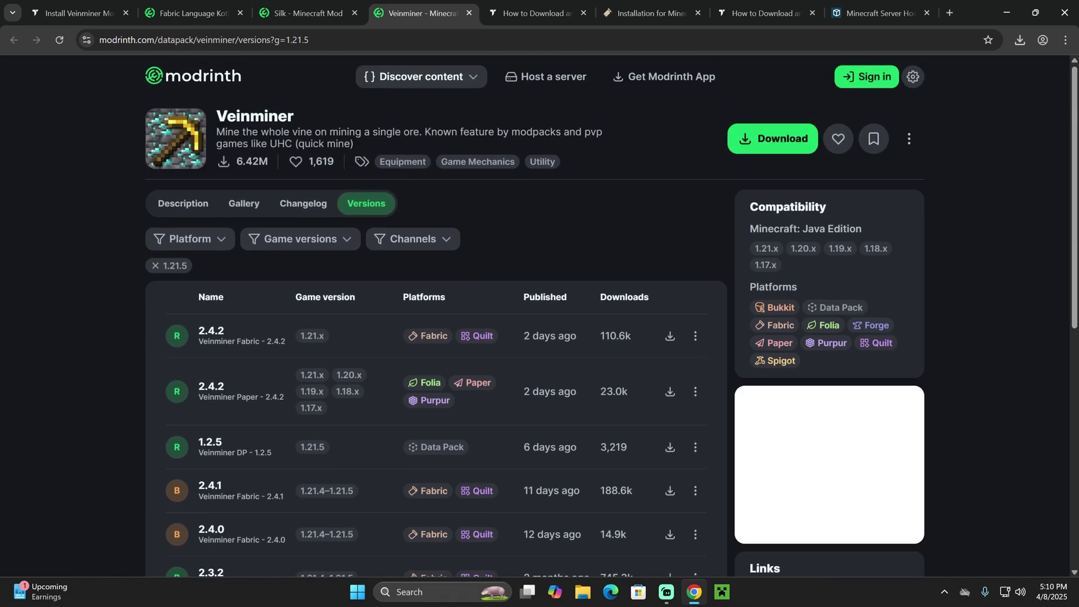
{"action": "left_click", "coordinate": [197, 209]}
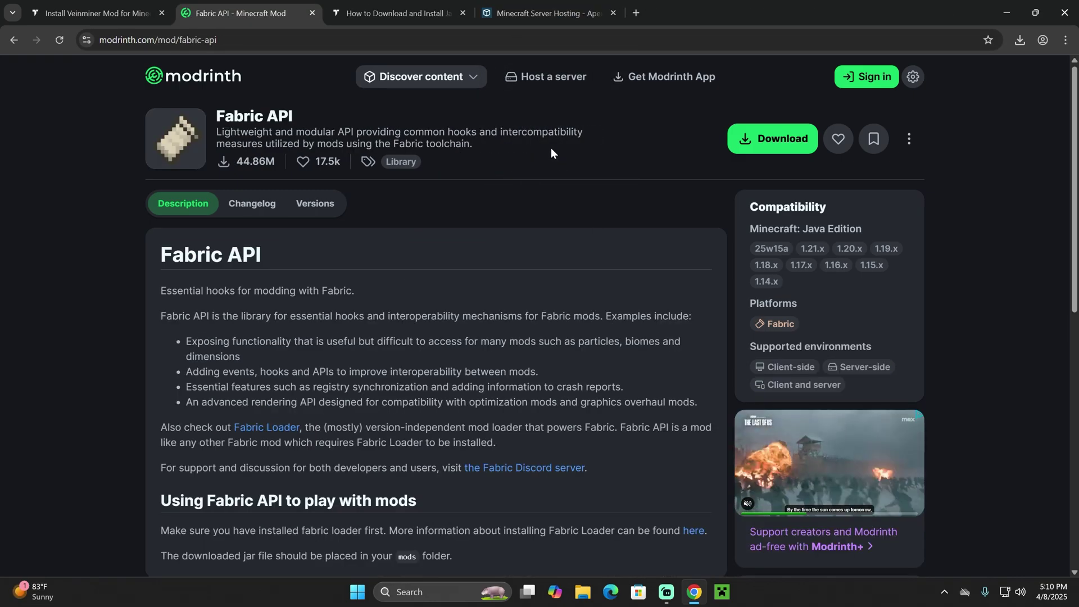
Download Fabric API 0.119.9+1.21.5 from its version list filtered to Minecraft 1.21.5.
{"action": "left_click_drag", "start_coordinate": [315, 116], "coordinate": [217, 116]}
{"action": "left_click", "coordinate": [255, 117]}
{"action": "left_click", "coordinate": [255, 116]}
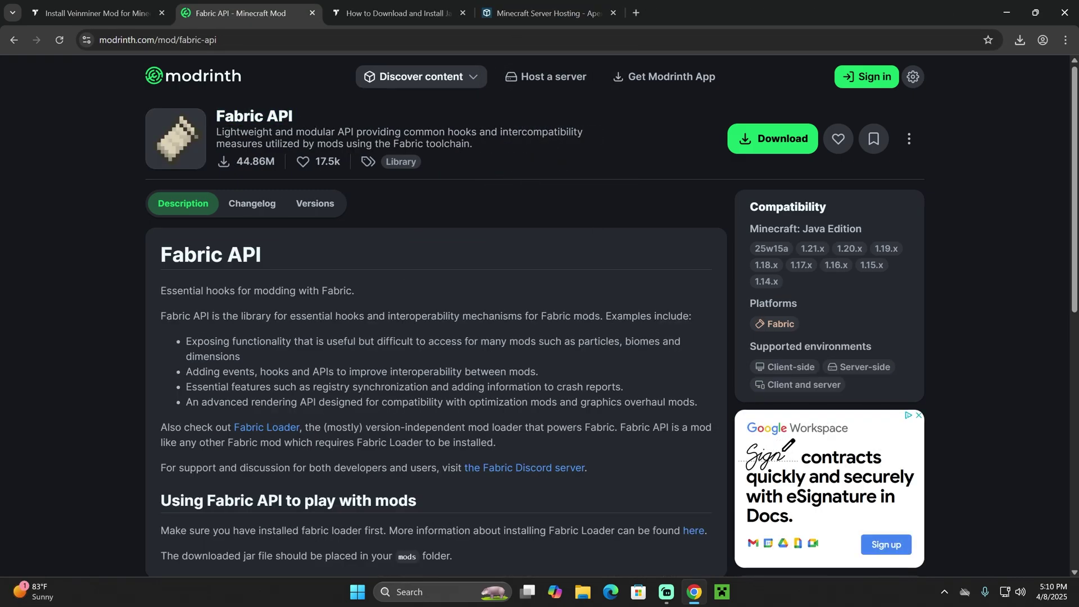
{"action": "left_click", "coordinate": [313, 206]}
{"action": "scroll", "coordinate": [400, 214], "scroll_direction": "down", "scroll_amount": 1}
{"action": "left_click", "coordinate": [219, 176]}
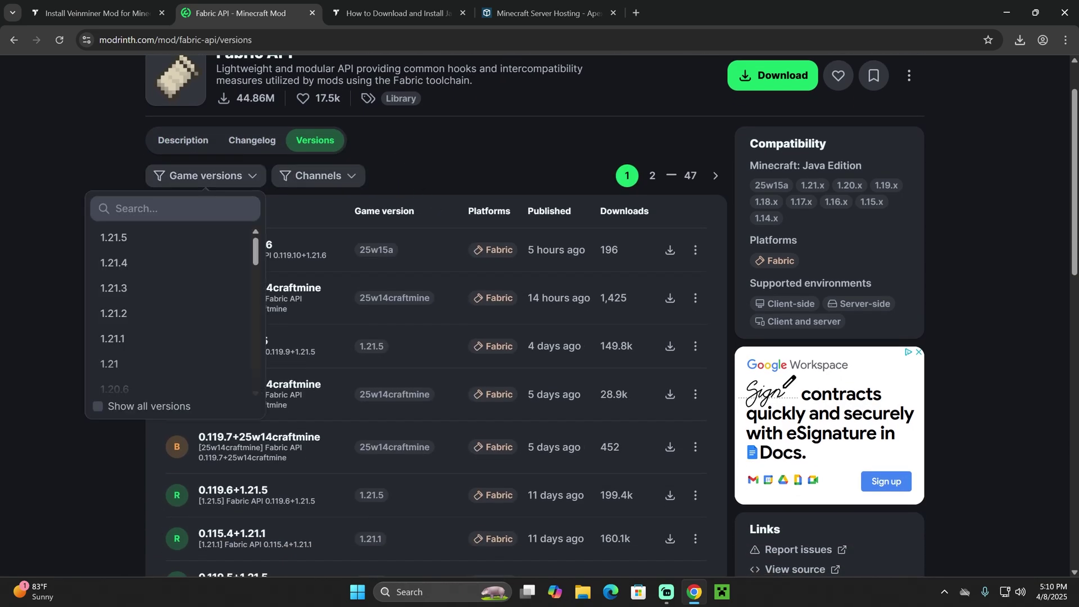
{"action": "left_click", "coordinate": [169, 238]}
{"action": "left_click", "coordinate": [554, 175]}
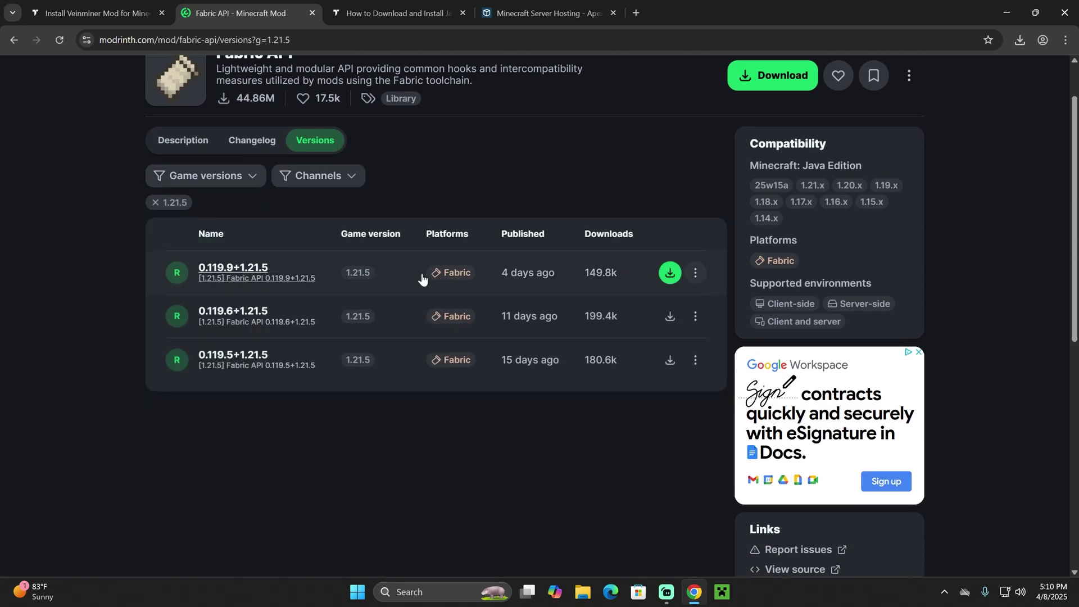
{"action": "left_click", "coordinate": [671, 273]}
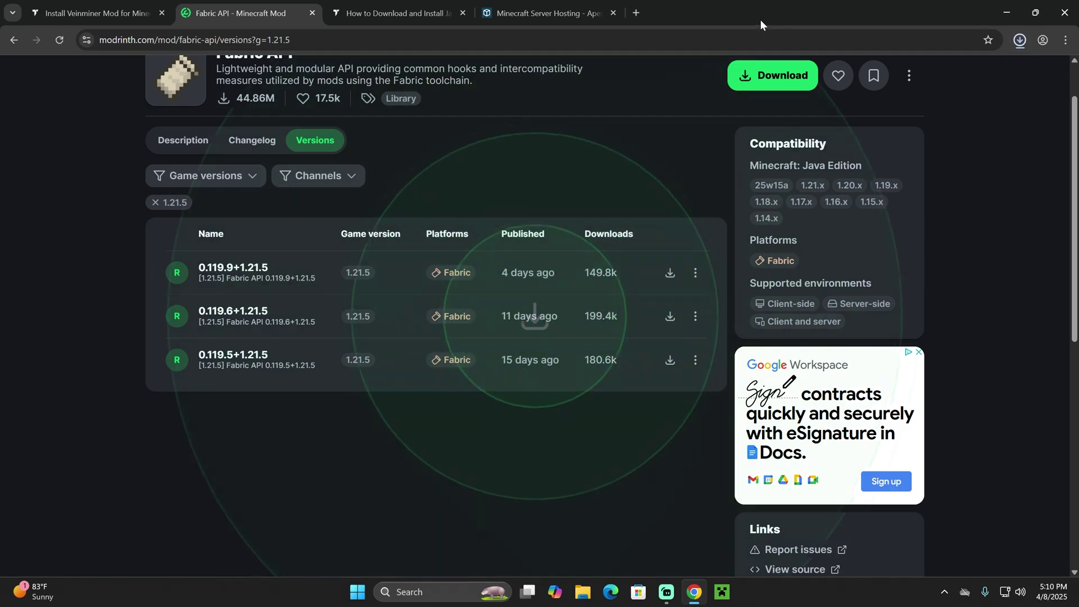
Place the fabric-api jar on the desktop alongside the other jar files.
{"action": "left_click_drag", "start_coordinate": [777, 11], "coordinate": [506, 292]}
{"action": "left_click", "coordinate": [579, 318]}
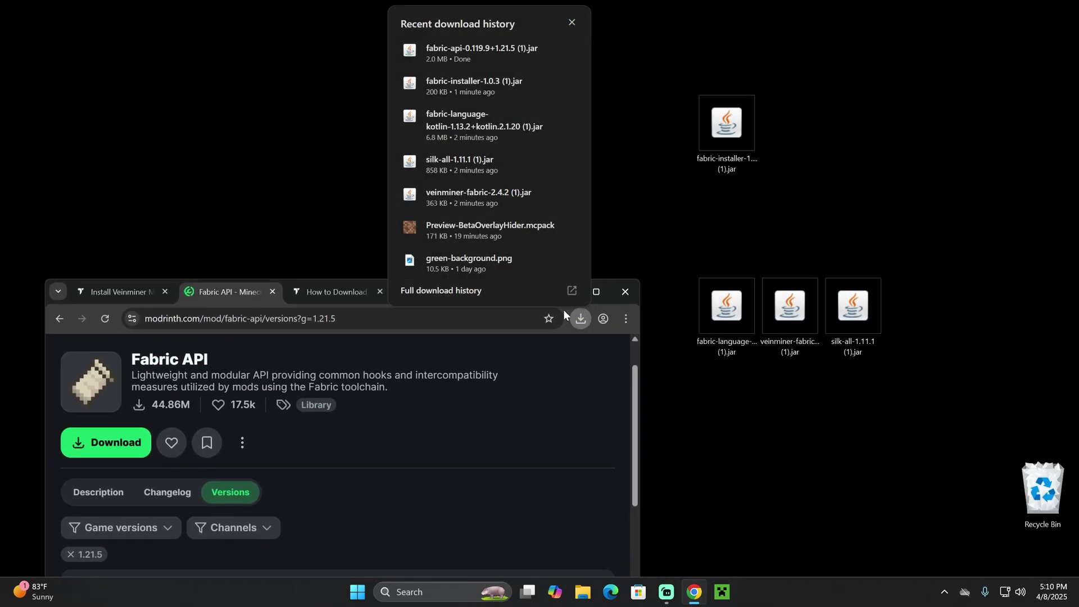
{"action": "left_click_drag", "start_coordinate": [480, 41], "coordinate": [849, 131]}
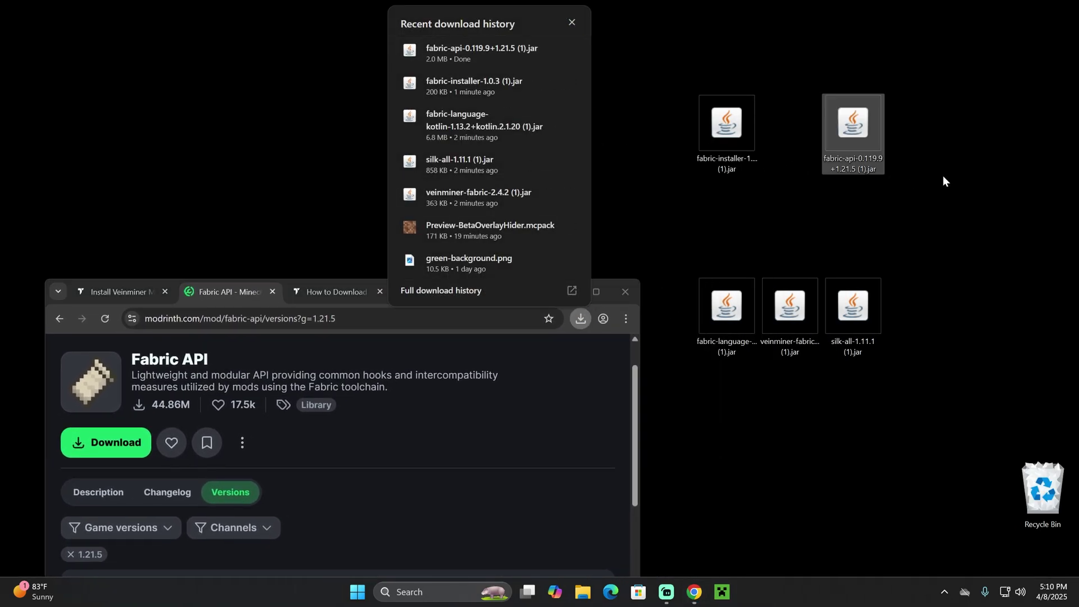
{"action": "left_click_drag", "start_coordinate": [922, 143], "coordinate": [619, 216]}
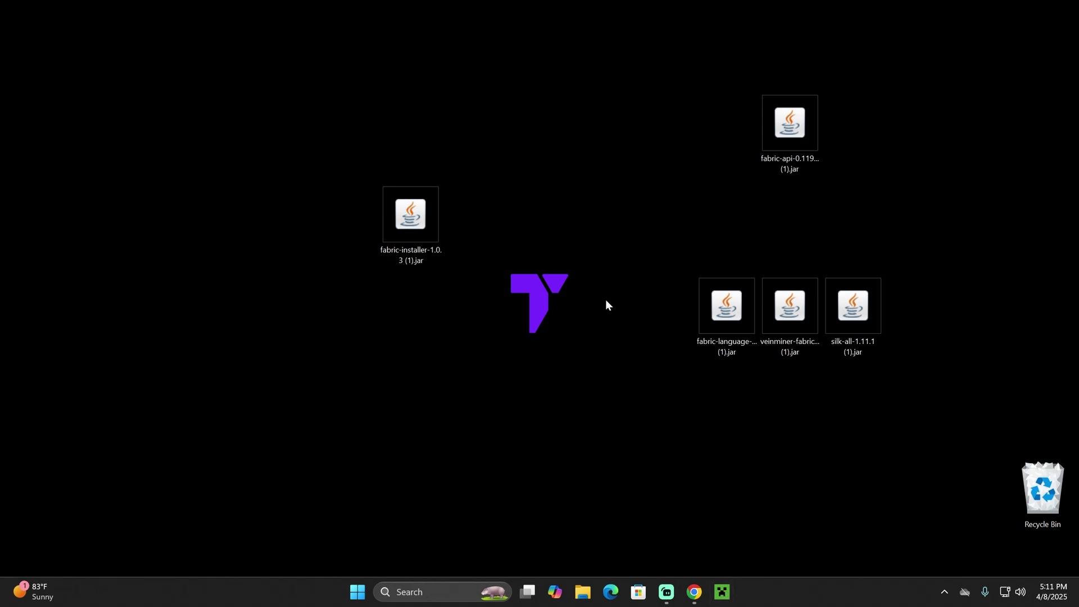
Install Fabric Loader 0.16.13 for Minecraft 1.21.5 with a profile, then bring up the Java 21 tutorial.
{"action": "double_click", "coordinate": [411, 221]}
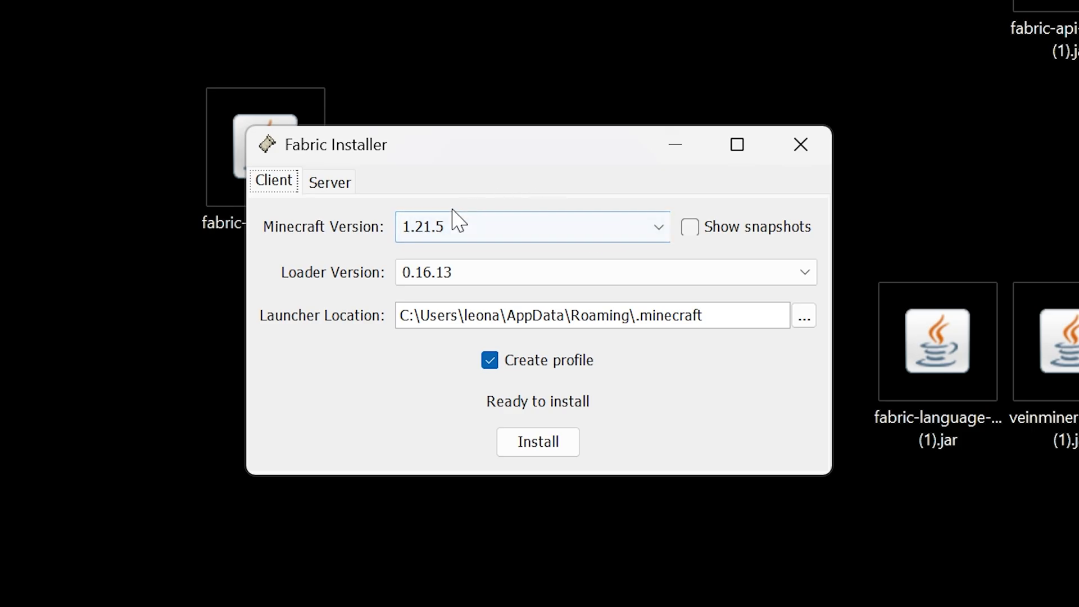
{"action": "left_click", "coordinate": [569, 452]}
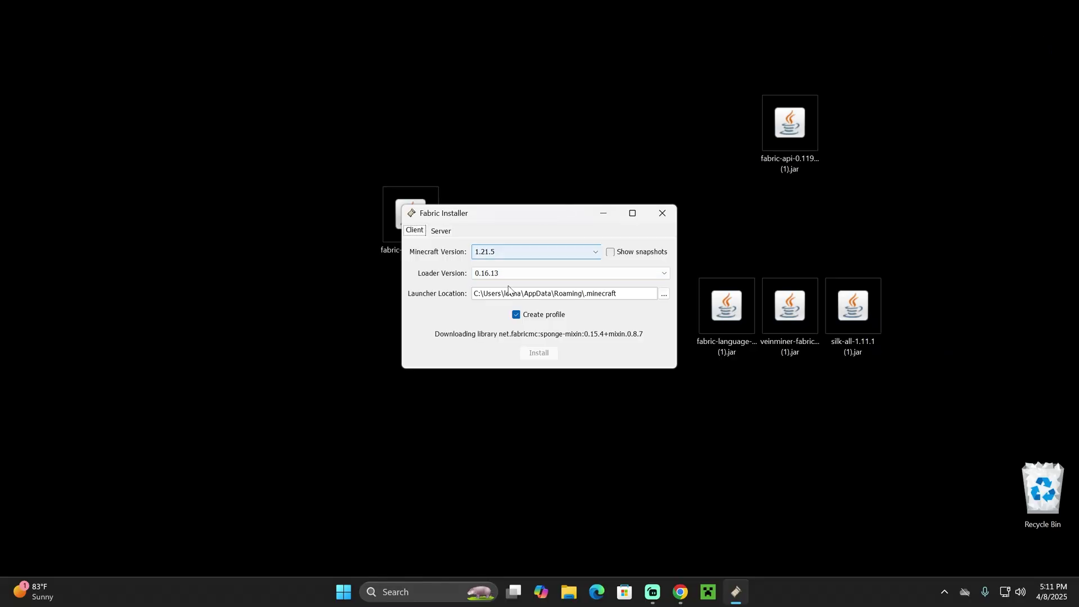
{"action": "left_click", "coordinate": [681, 592]}
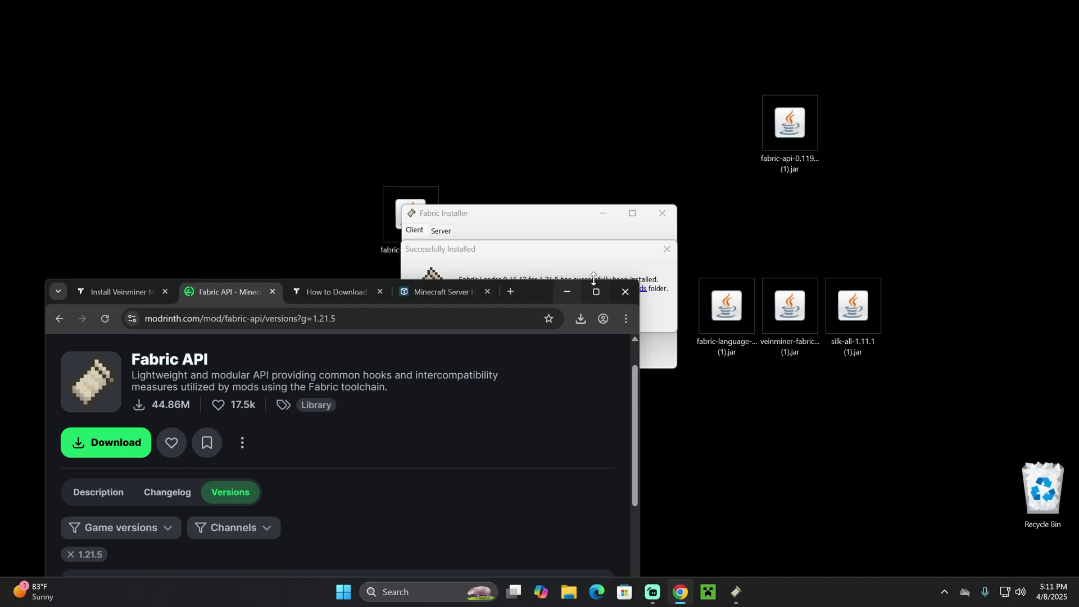
{"action": "double_click", "coordinate": [558, 290]}
{"action": "left_click", "coordinate": [376, 3]}
{"action": "left_click_drag", "start_coordinate": [385, 186], "coordinate": [517, 186]}
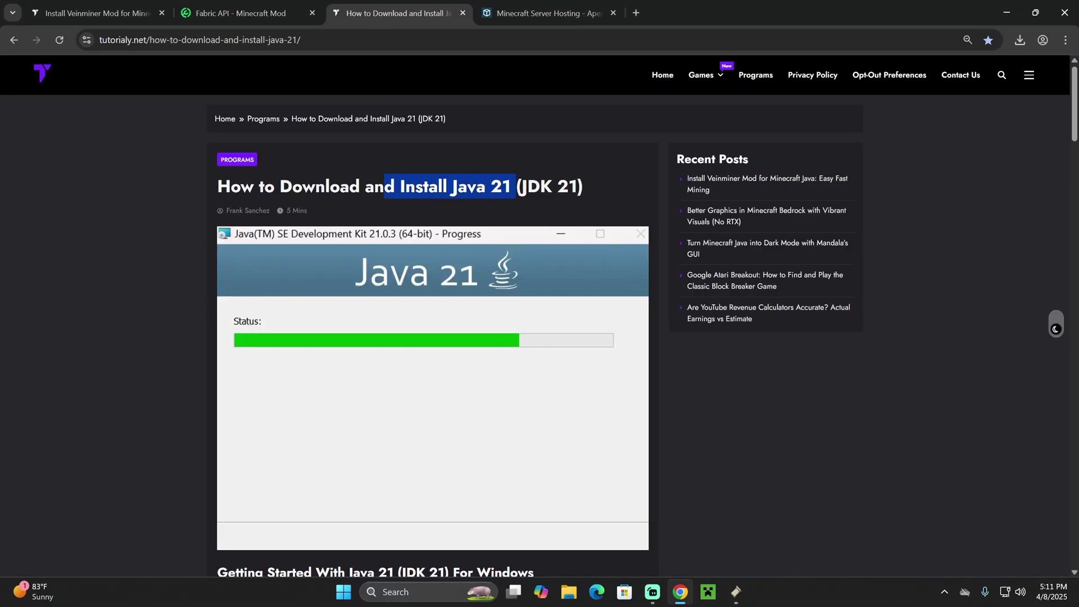
{"action": "left_click", "coordinate": [673, 406]}
{"action": "scroll", "coordinate": [673, 406], "scroll_direction": "down", "scroll_amount": 10}
{"action": "scroll", "coordinate": [684, 358], "scroll_direction": "down", "scroll_amount": 10}
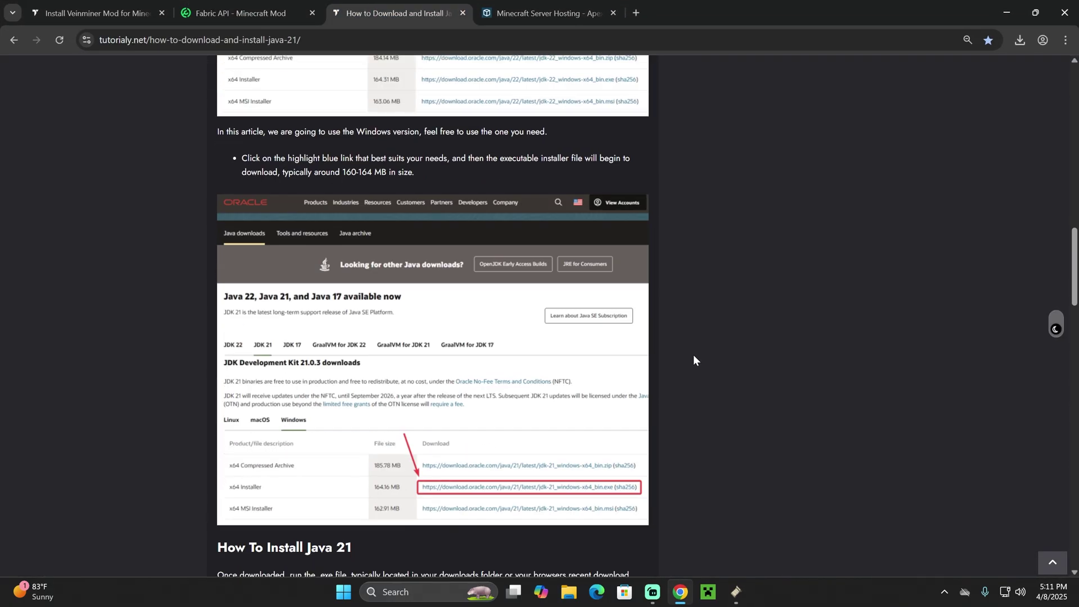
{"action": "scroll", "coordinate": [575, 336], "scroll_direction": "up", "scroll_amount": 10}
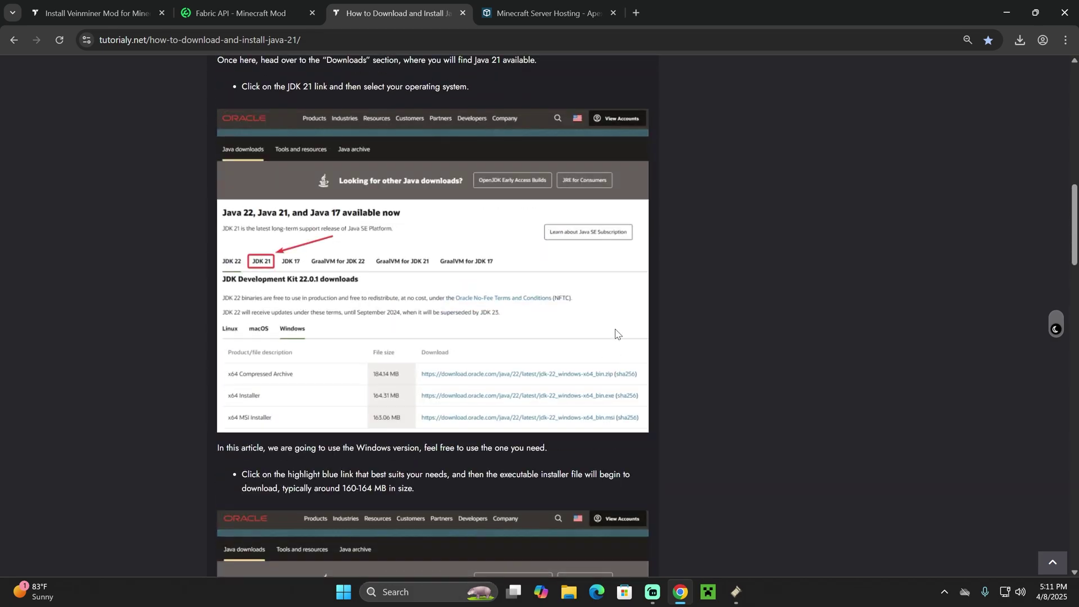
{"action": "scroll", "coordinate": [822, 298], "scroll_direction": "up", "scroll_amount": 4}
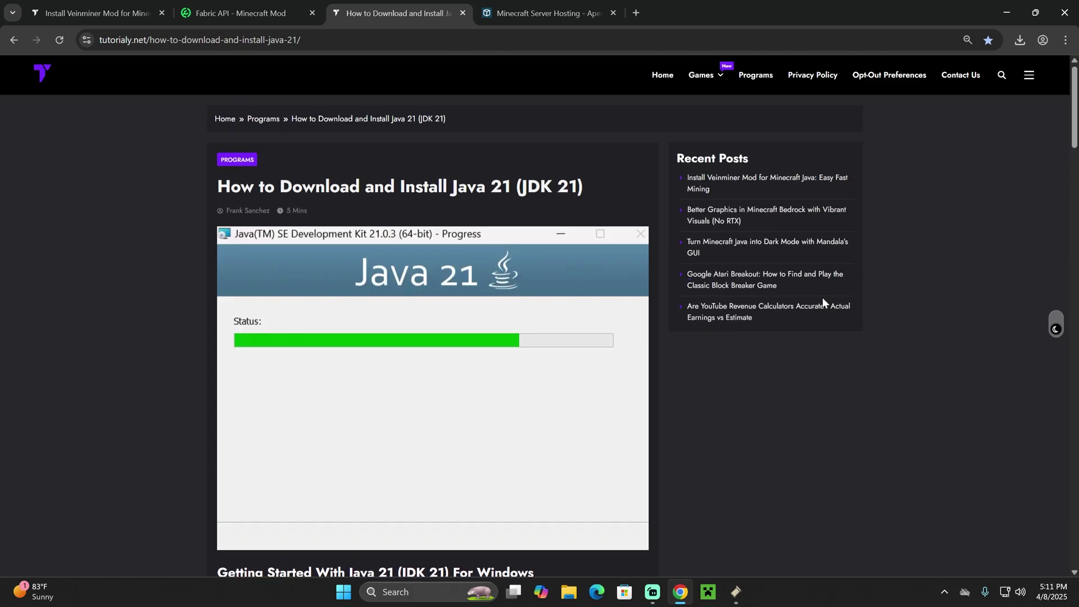
{"action": "scroll", "coordinate": [751, 302], "scroll_direction": "down", "scroll_amount": 15}
{"action": "scroll", "coordinate": [764, 298], "scroll_direction": "down", "scroll_amount": 18}
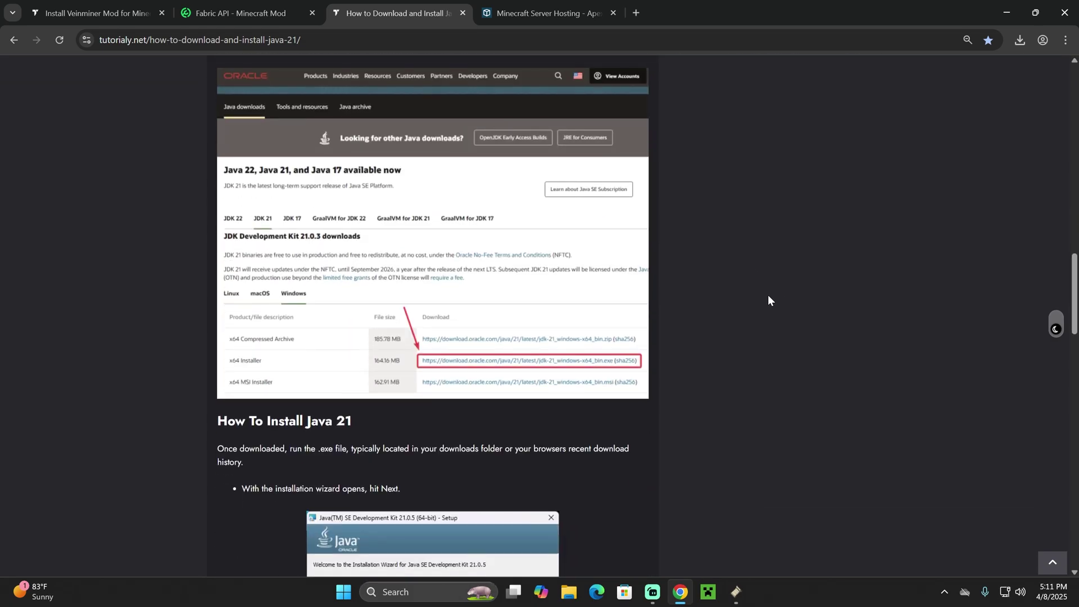
{"action": "scroll", "coordinate": [757, 287], "scroll_direction": "up", "scroll_amount": 13}
{"action": "scroll", "coordinate": [798, 359], "scroll_direction": "up", "scroll_amount": 12}
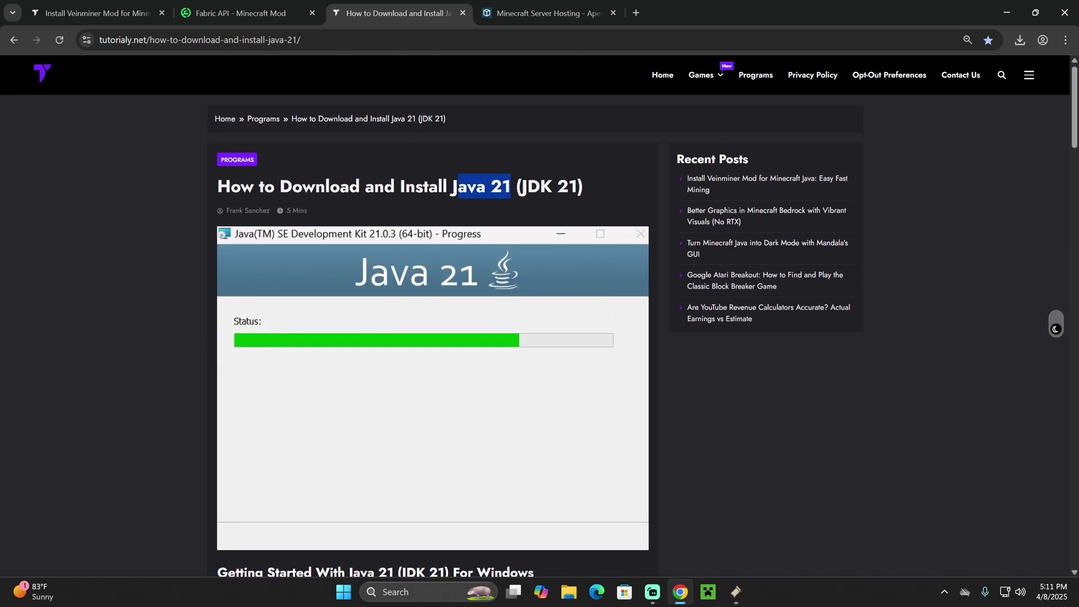
Dismiss the Fabric installer's Successfully Installed notice and close the installer window.
{"action": "left_click", "coordinate": [1009, 10]}
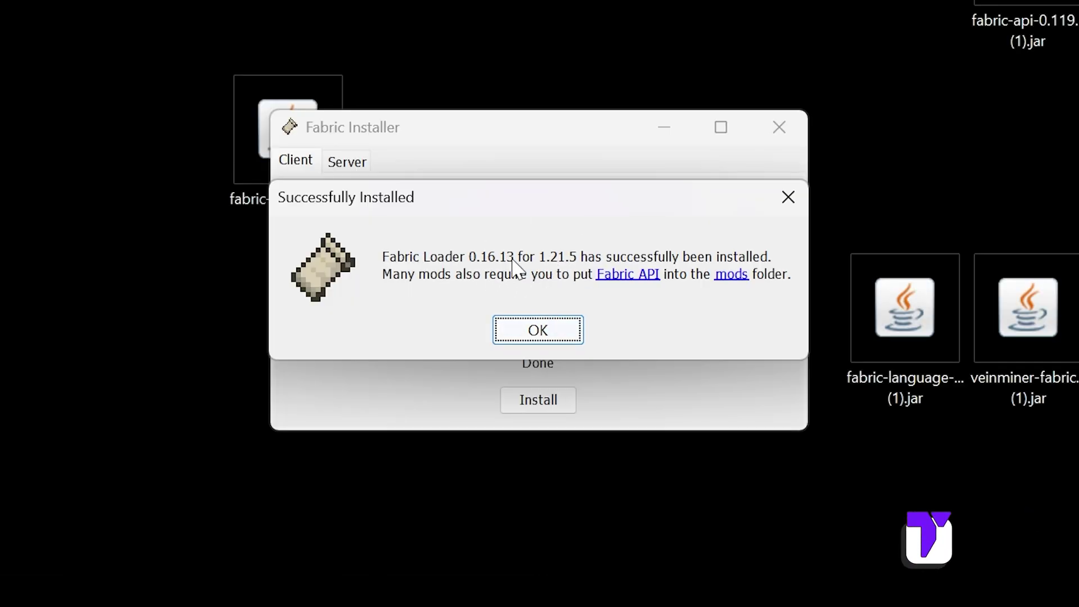
{"action": "left_click", "coordinate": [571, 331]}
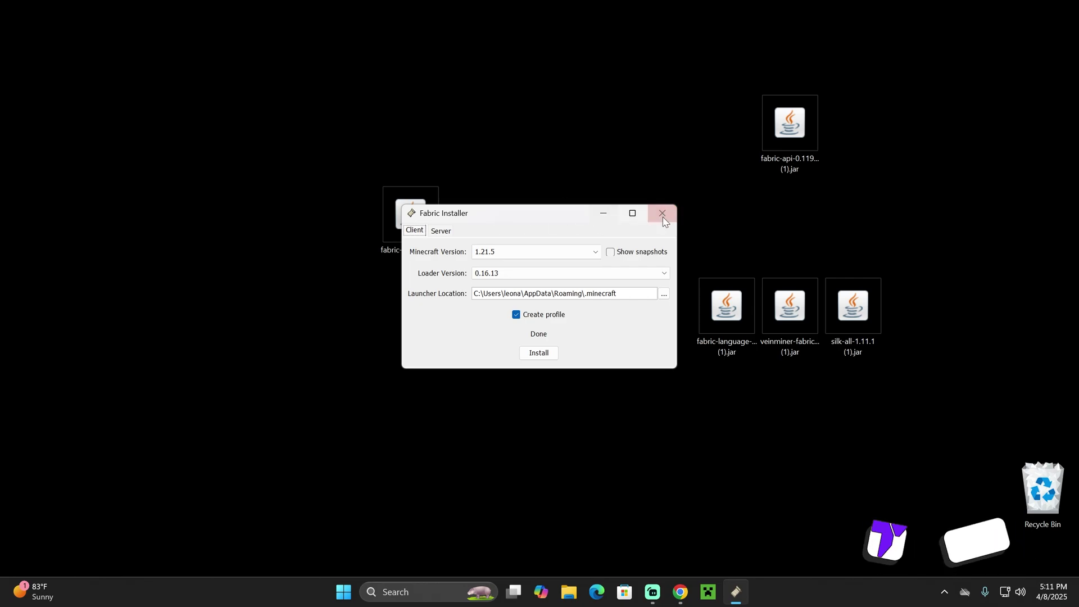
{"action": "left_click", "coordinate": [663, 217]}
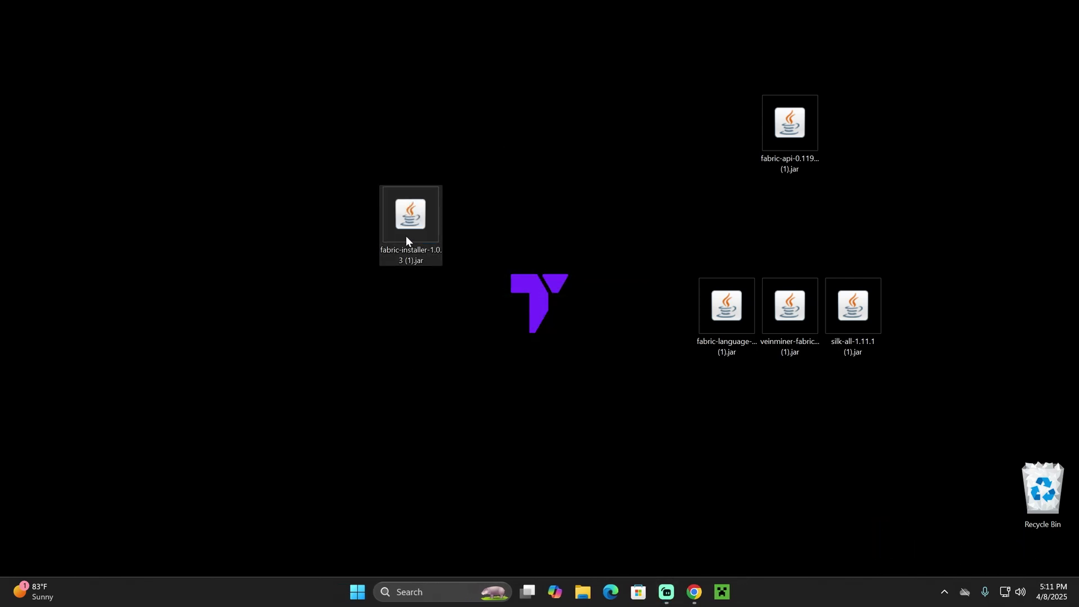
Delete the fabric-installer jar and line the fabric-api jar up with the other three mod jars.
{"action": "key", "text": "Delete"}
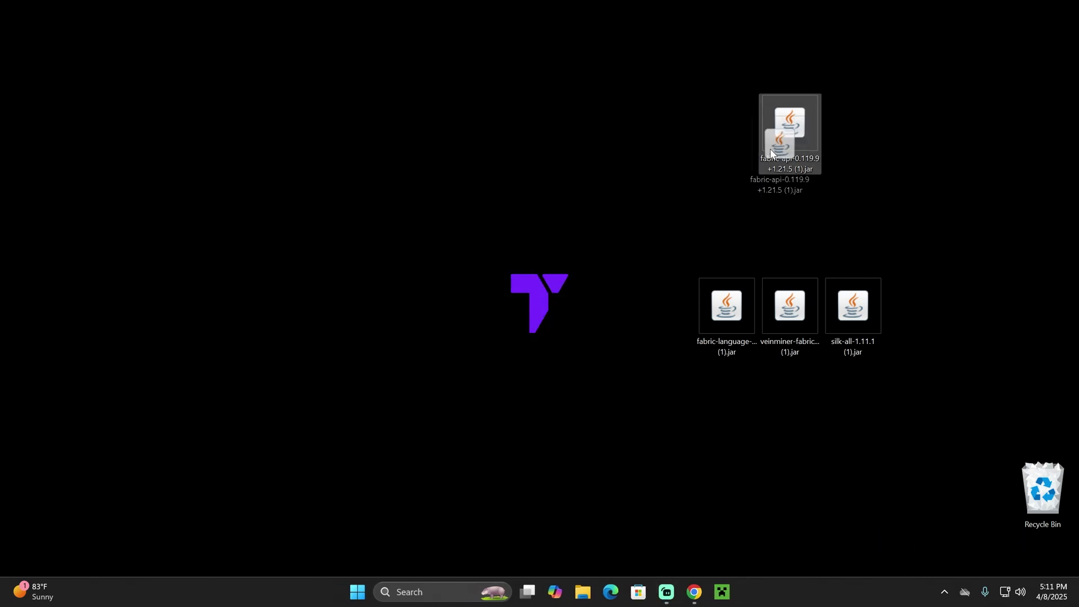
{"action": "left_click_drag", "start_coordinate": [770, 148], "coordinate": [680, 276]}
{"action": "left_click_drag", "start_coordinate": [977, 241], "coordinate": [602, 351]}
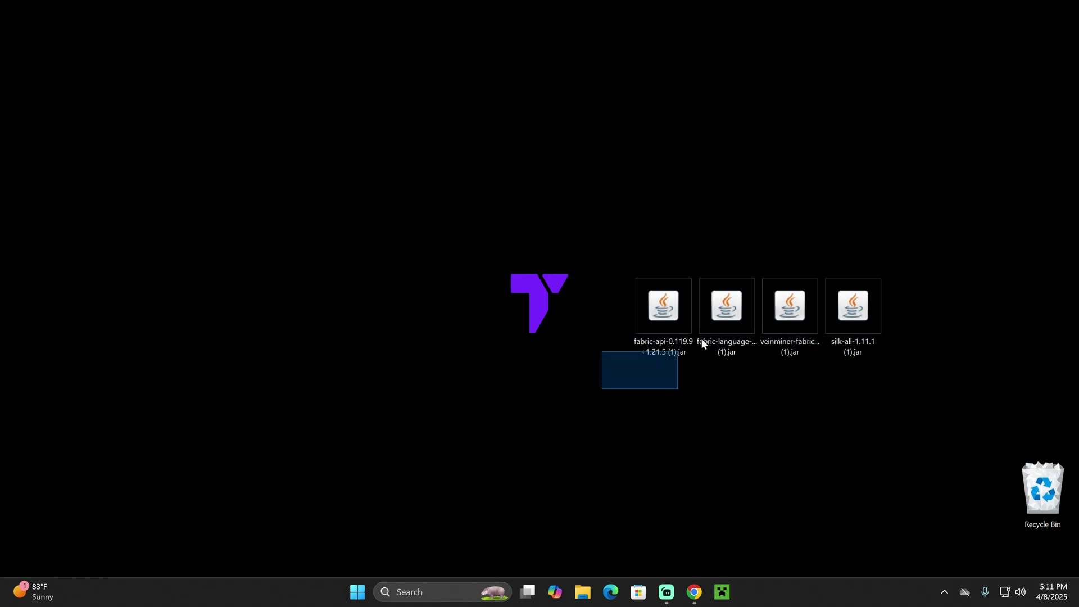
{"action": "left_click_drag", "start_coordinate": [702, 338], "coordinate": [964, 264]}
{"action": "left_click", "coordinate": [695, 436]}
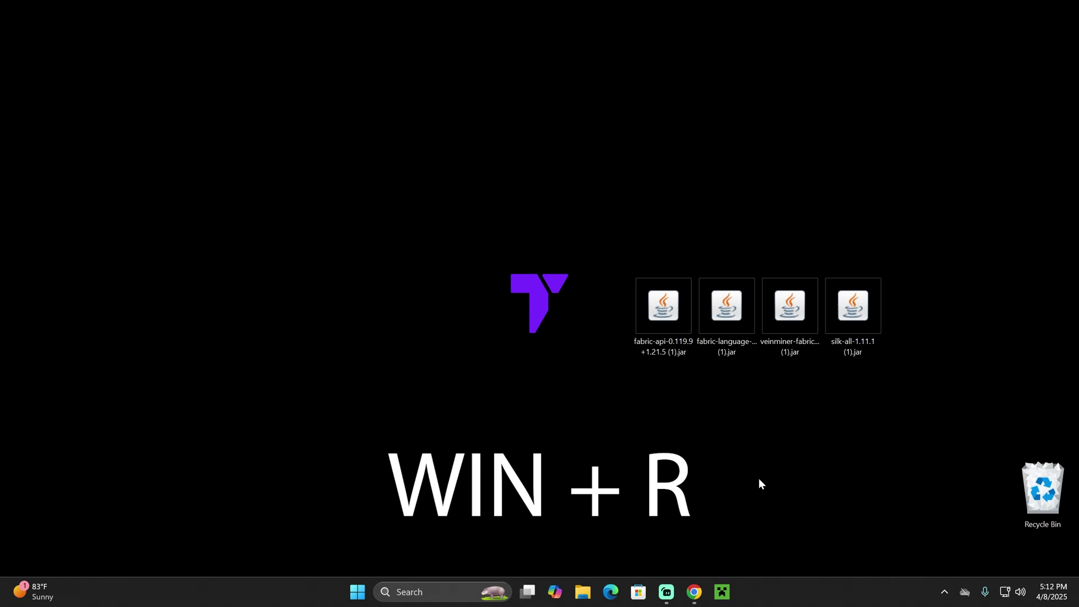
Run %appdata% from the Windows Run dialog to open the AppData Roaming folder.
{"action": "key", "text": "super+r"}
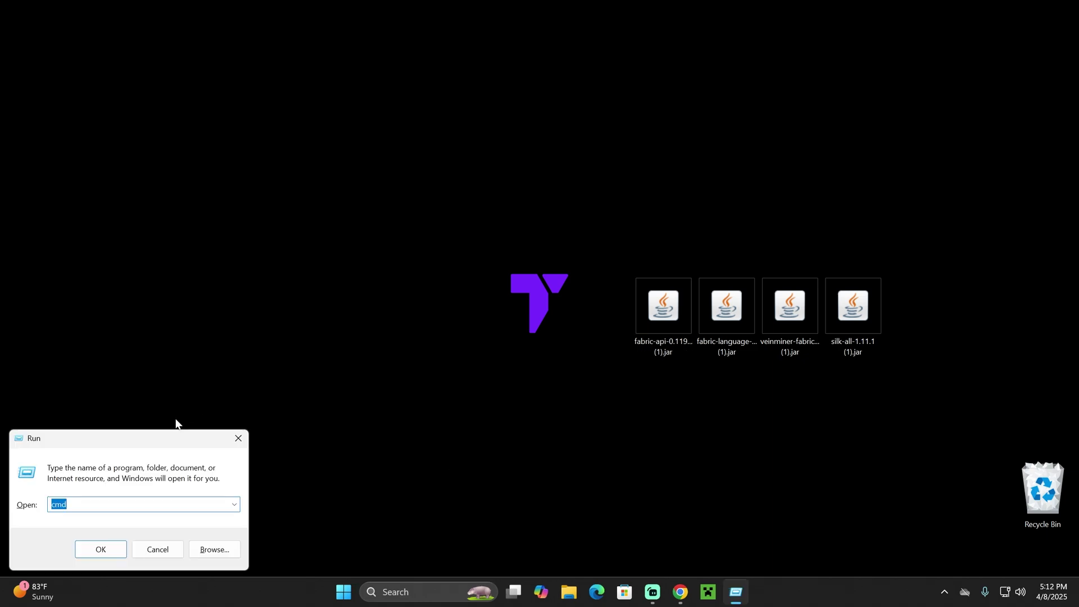
{"action": "left_click_drag", "start_coordinate": [171, 435], "coordinate": [581, 217]}
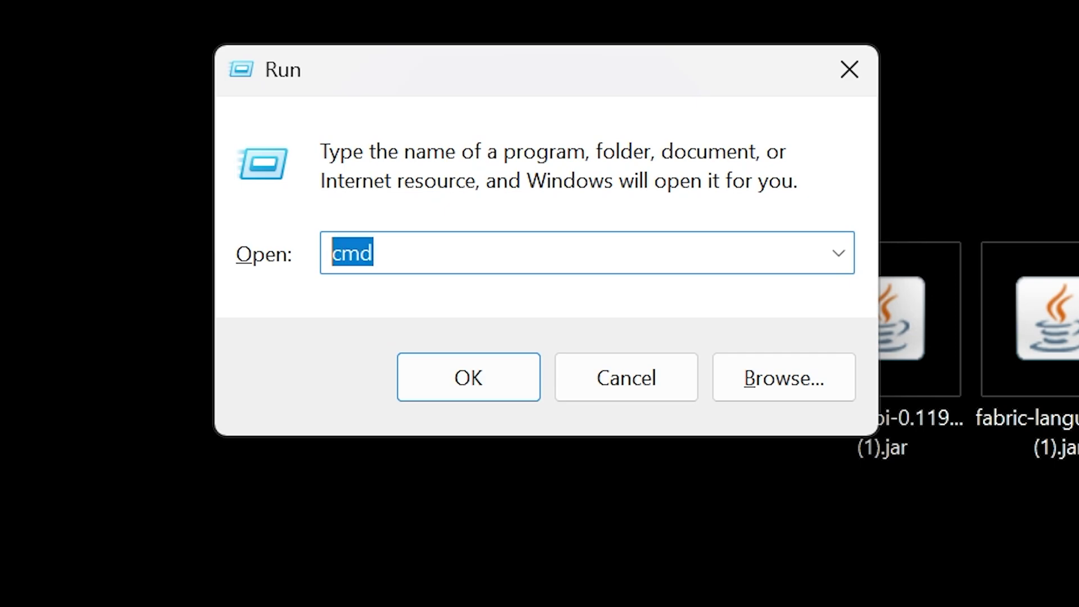
{"action": "key", "text": "BackSpace"}
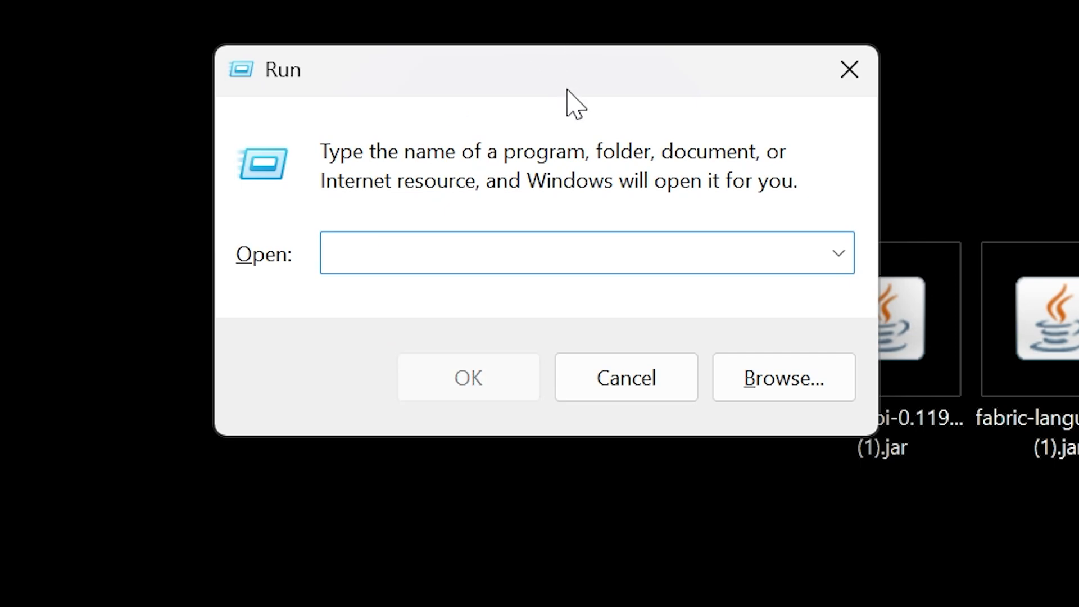
{"action": "type", "text": "%appdata%"}
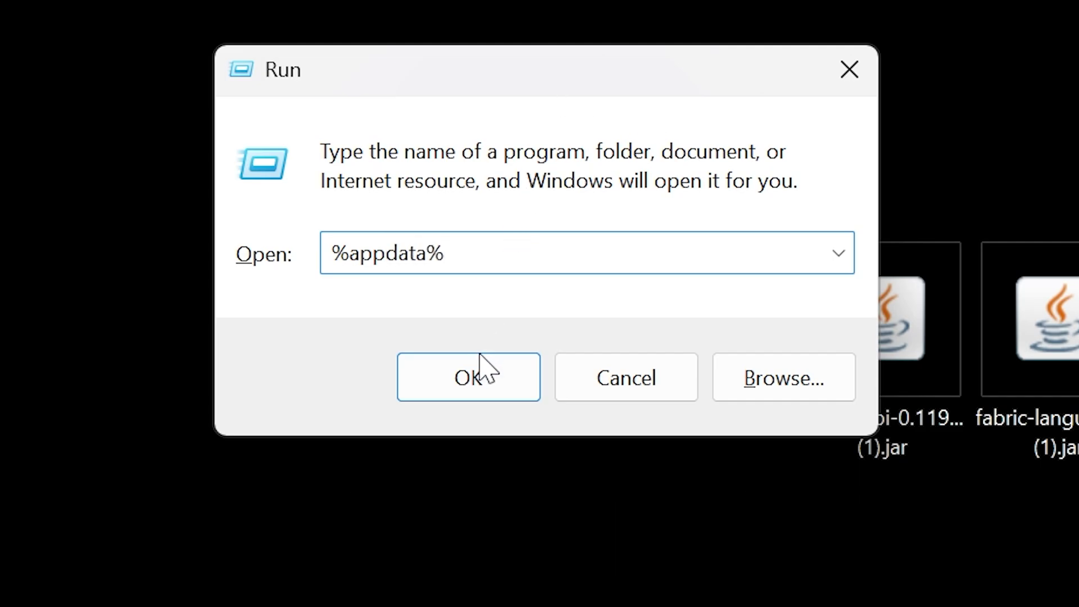
{"action": "left_click", "coordinate": [490, 381]}
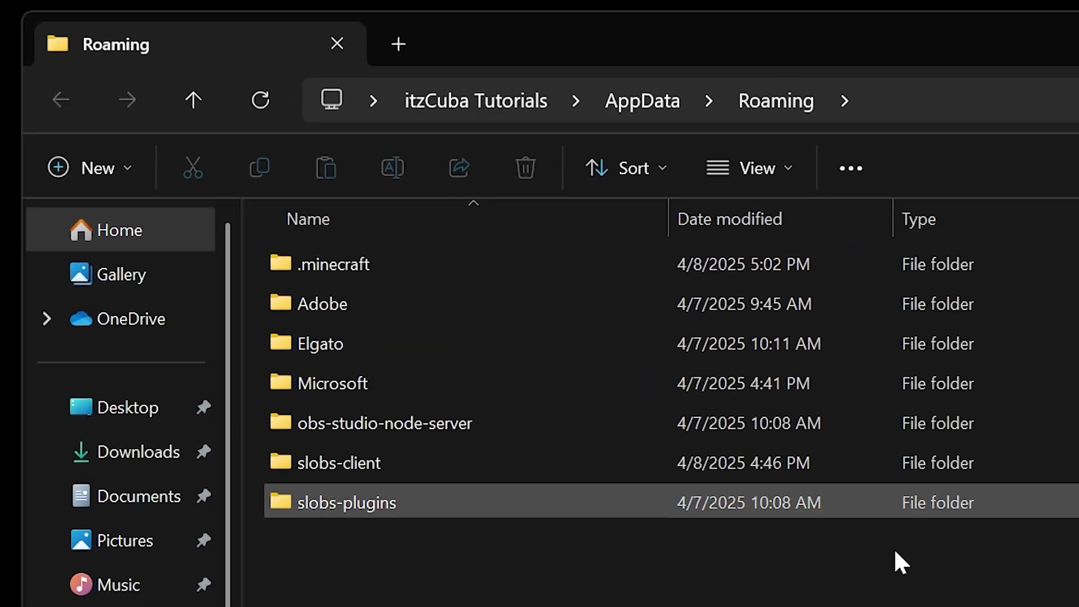
Open the .minecraft folder and delete its old mods folder.
{"action": "left_click_drag", "start_coordinate": [602, 279], "coordinate": [366, 109]}
{"action": "left_click_drag", "start_coordinate": [440, 253], "coordinate": [955, 604]}
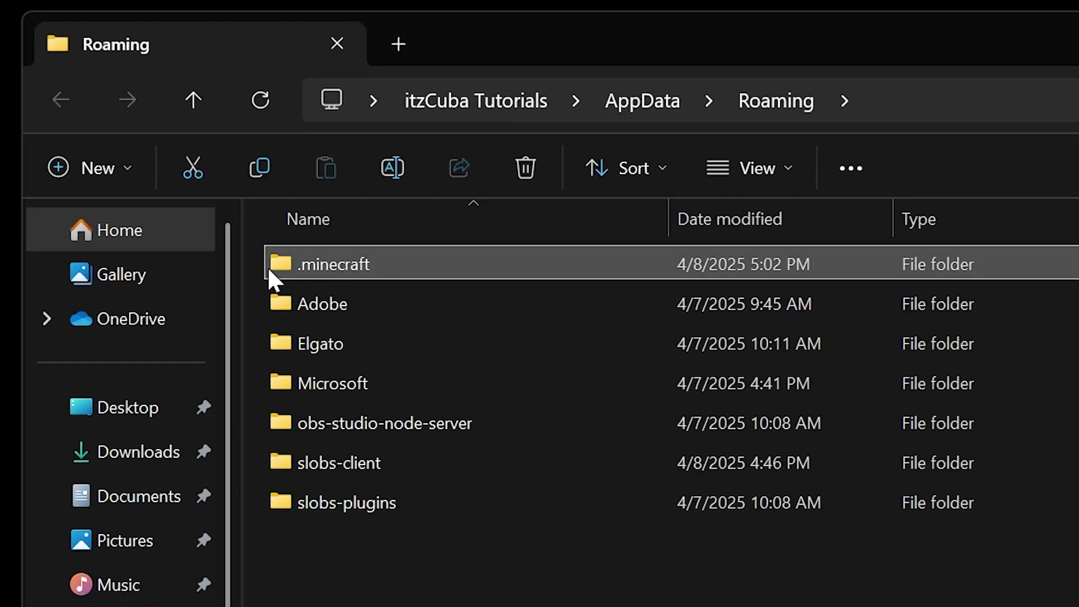
{"action": "double_click", "coordinate": [366, 270]}
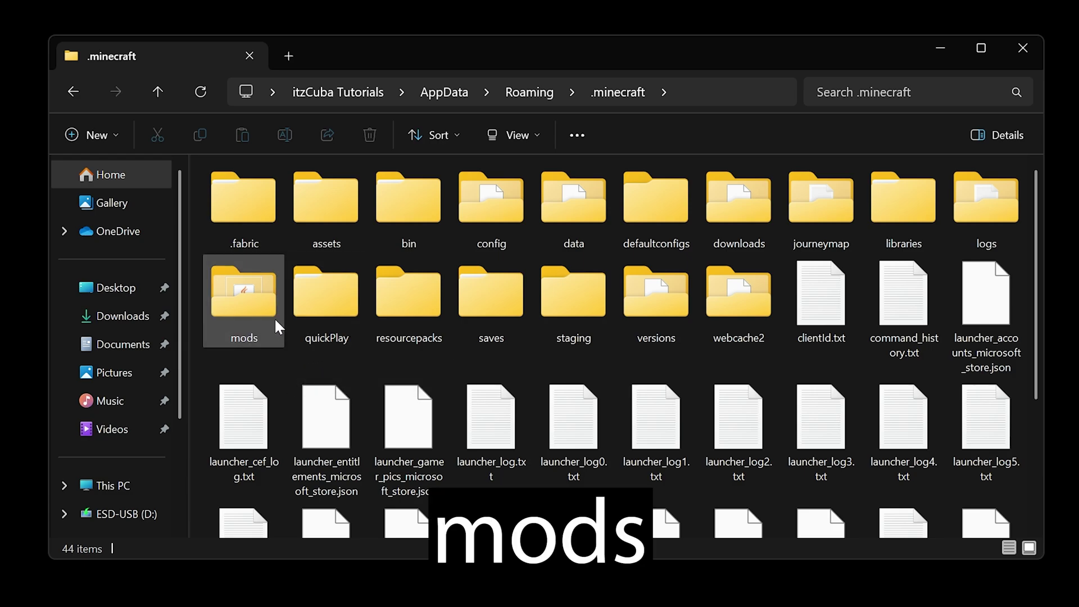
{"action": "left_click", "coordinate": [260, 283]}
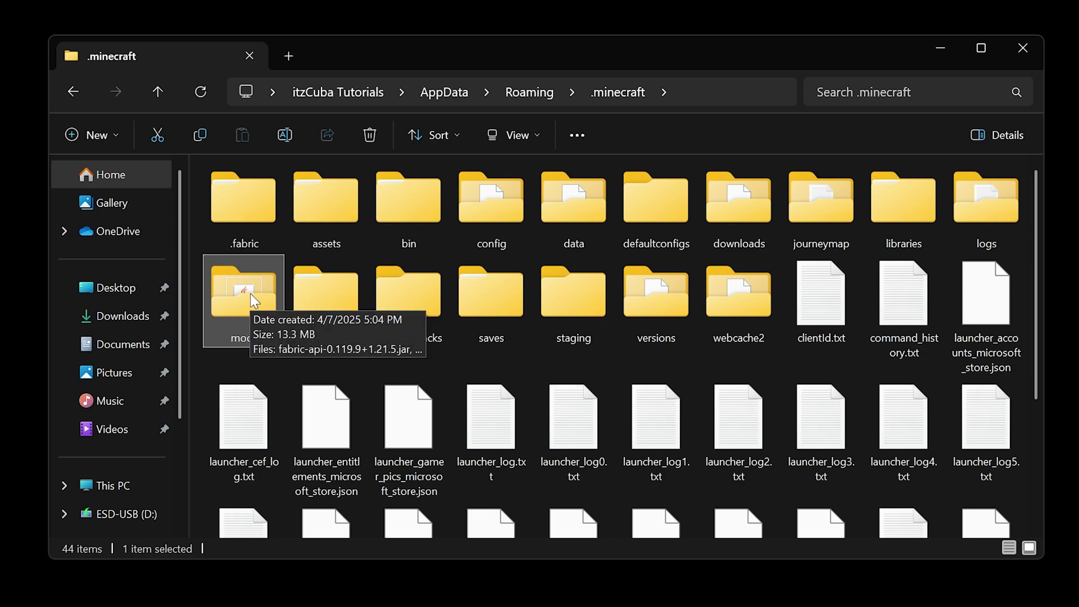
{"action": "key", "text": "Delete"}
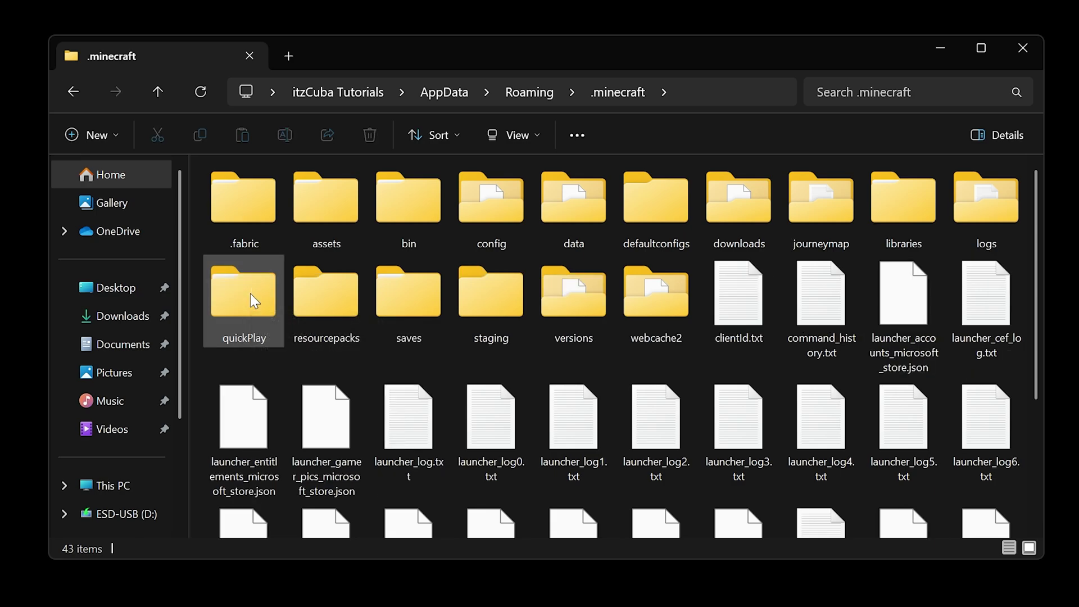
{"action": "left_click", "coordinate": [535, 256]}
{"action": "left_click", "coordinate": [532, 251]}
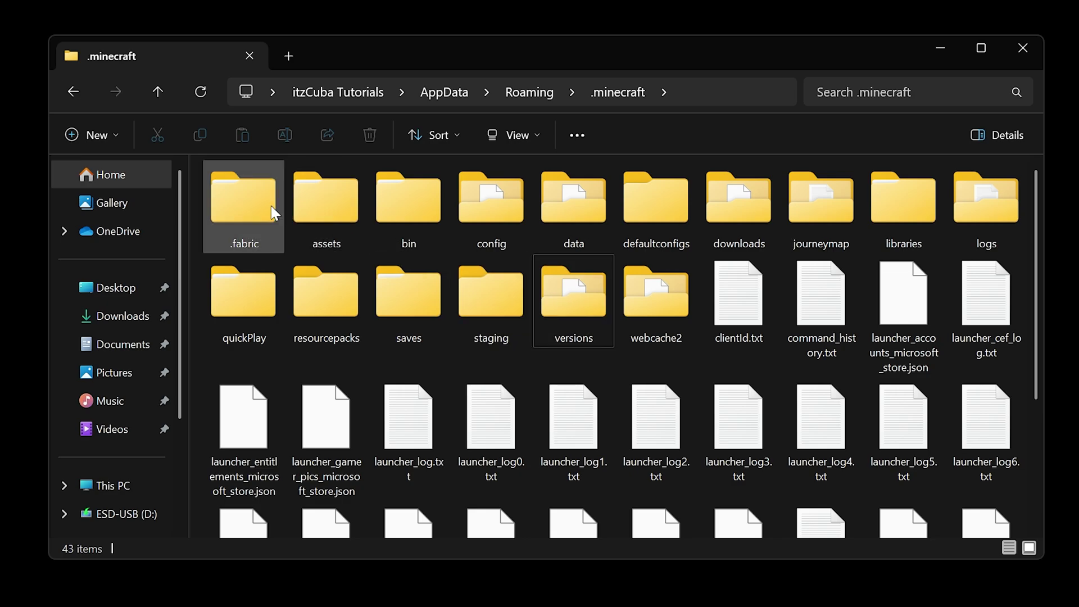
Create a new folder named mods inside .minecraft and open it.
{"action": "left_click", "coordinate": [98, 135]}
{"action": "left_click", "coordinate": [108, 175]}
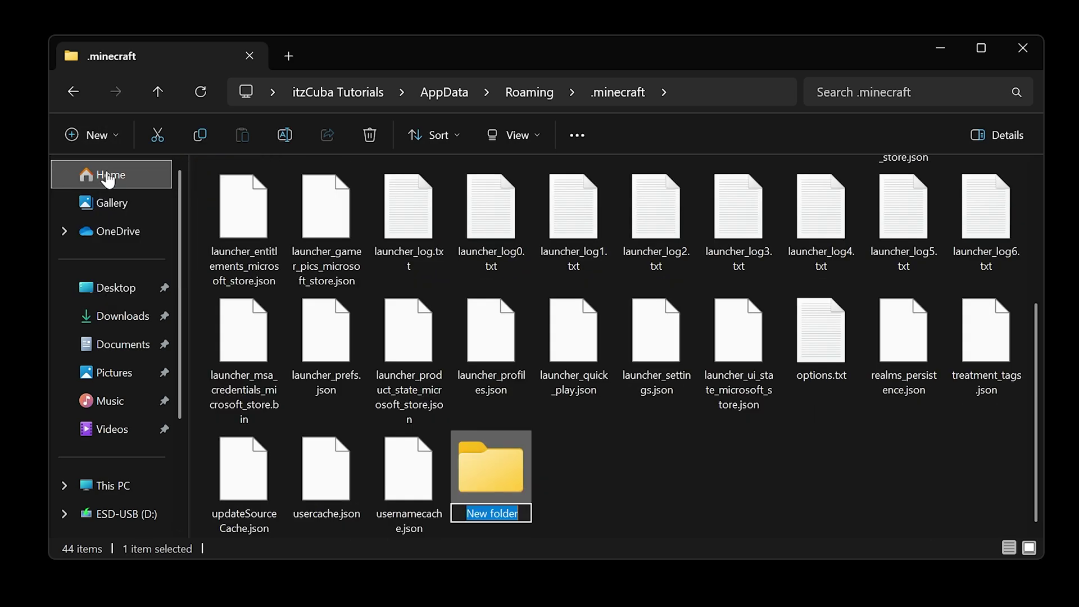
{"action": "left_click", "coordinate": [710, 517]}
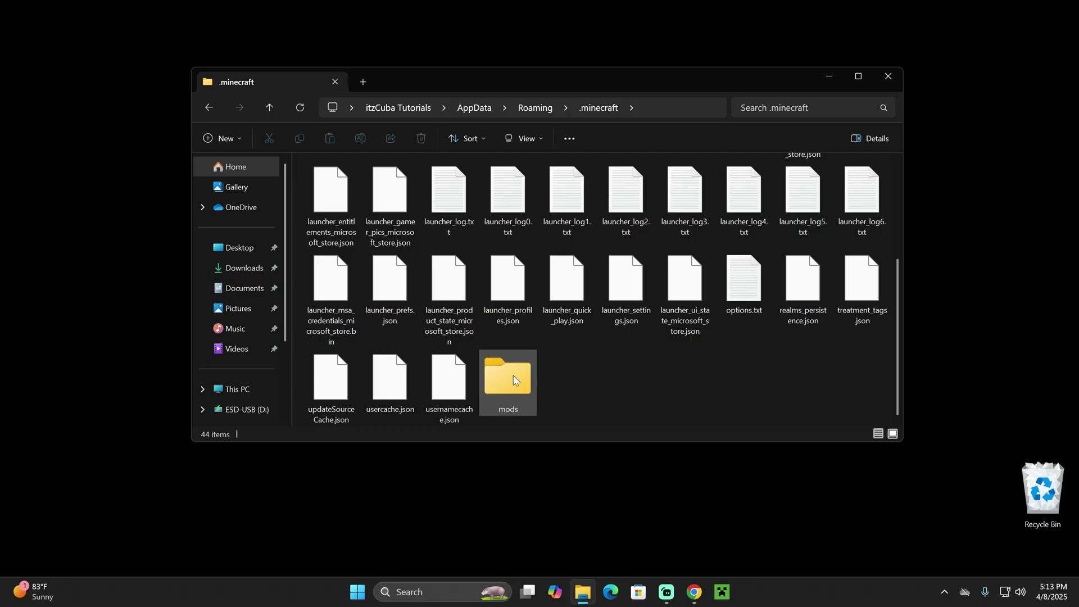
{"action": "double_click", "coordinate": [495, 478]}
Move the silk-all, fabric-api, fabric-language-kotlin and veinminer-fabric jars from the desktop into mods, then close the window.
{"action": "left_click_drag", "start_coordinate": [653, 84], "coordinate": [355, 93]}
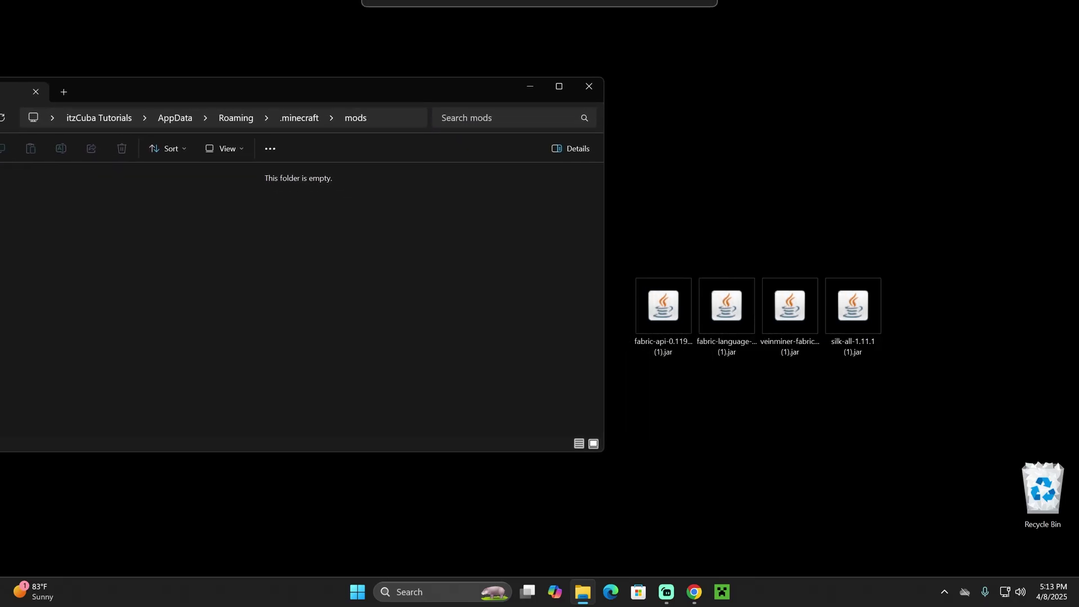
{"action": "left_click_drag", "start_coordinate": [1021, 252], "coordinate": [641, 313]}
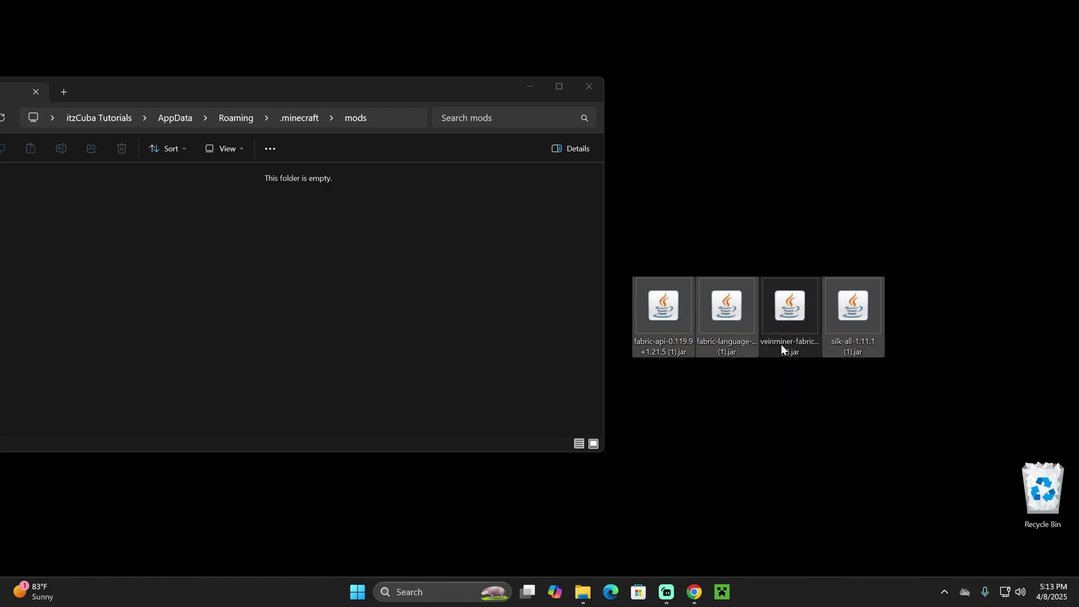
{"action": "left_click_drag", "start_coordinate": [858, 338], "coordinate": [425, 224]}
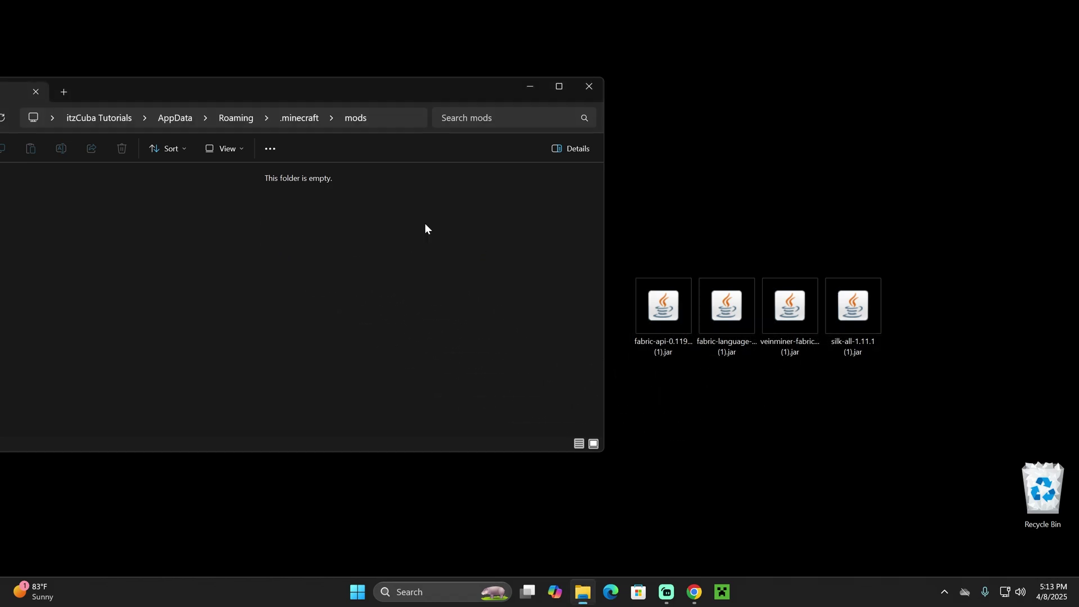
{"action": "left_click_drag", "start_coordinate": [374, 81], "coordinate": [718, 82]}
{"action": "left_click_drag", "start_coordinate": [753, 281], "coordinate": [492, 307]}
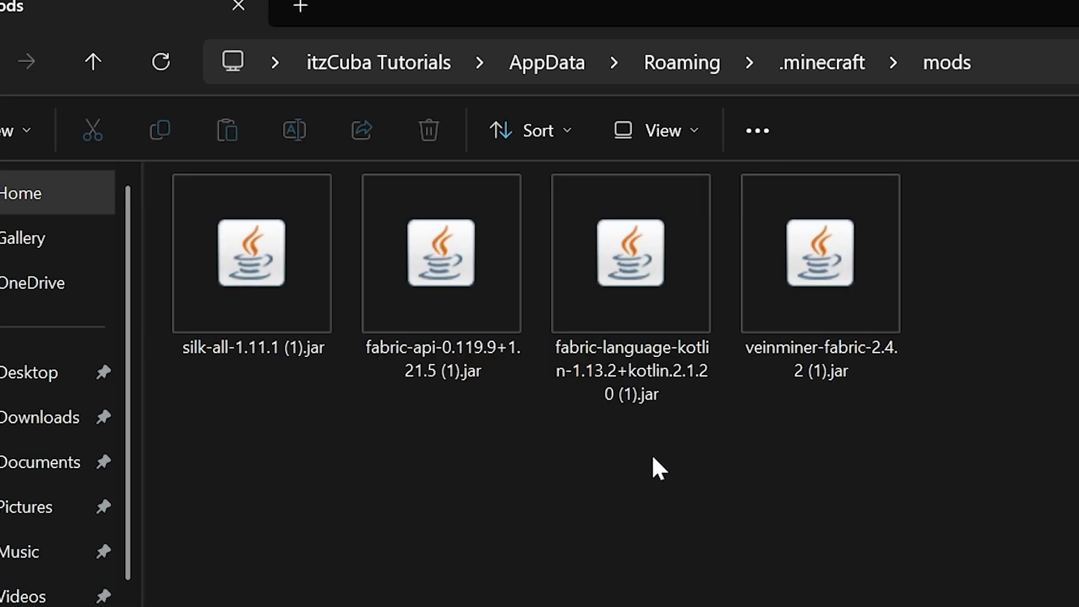
{"action": "left_click_drag", "start_coordinate": [735, 373], "coordinate": [804, 275]}
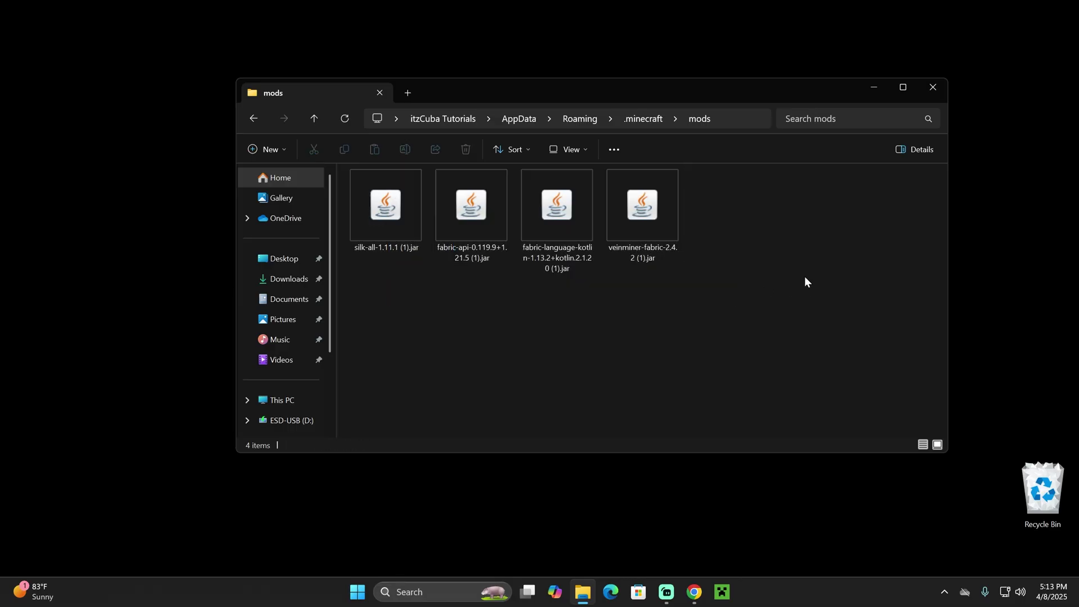
{"action": "left_click", "coordinate": [932, 89]}
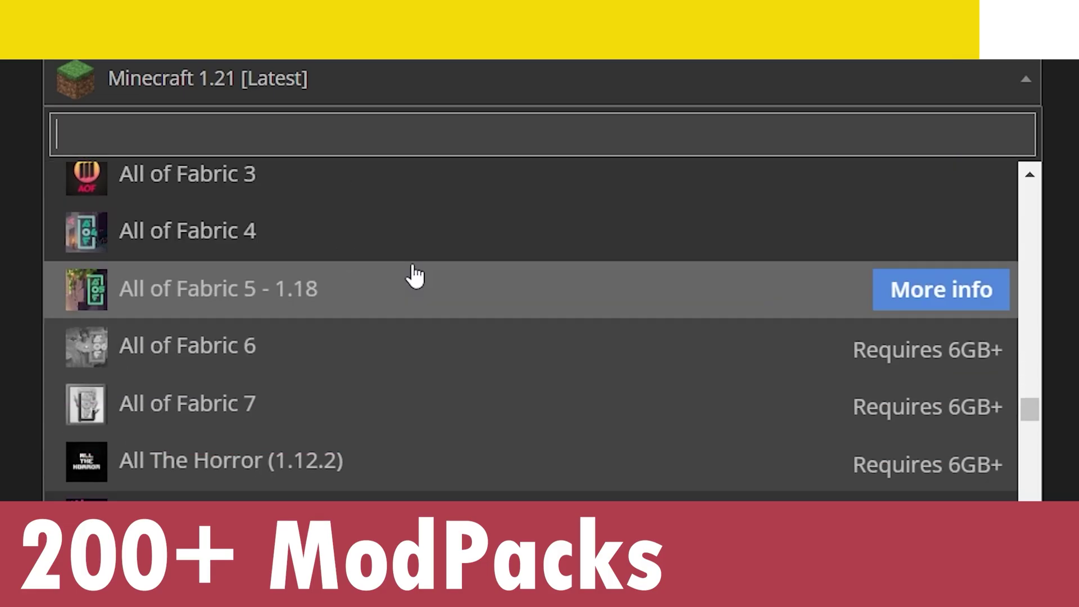
{"action": "scroll", "coordinate": [408, 265], "scroll_direction": "down", "scroll_amount": 15}
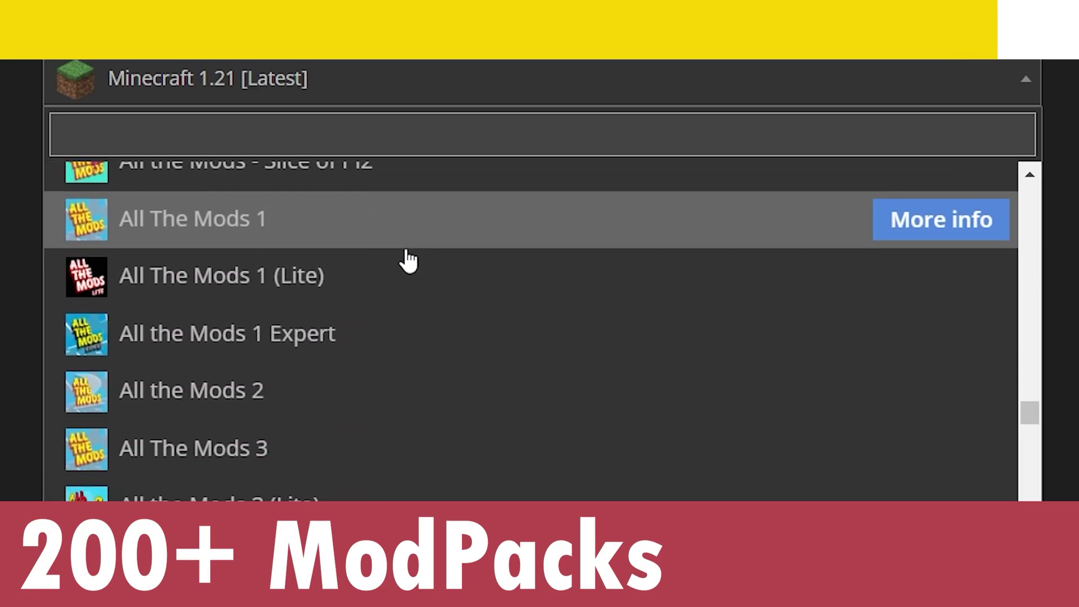
{"action": "scroll", "coordinate": [355, 281], "scroll_direction": "down", "scroll_amount": 8}
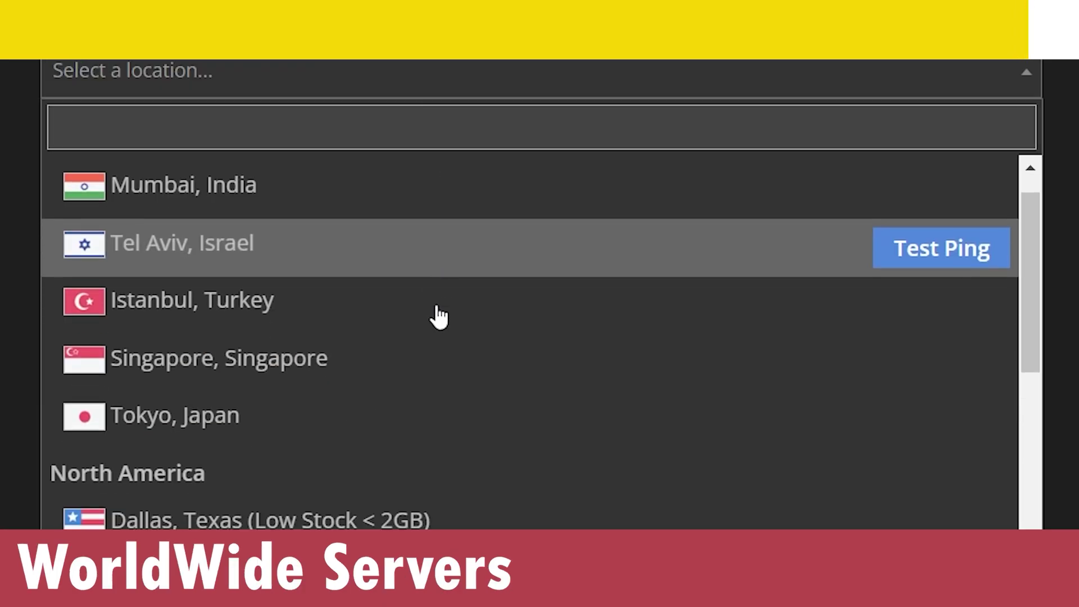
{"action": "scroll", "coordinate": [445, 298], "scroll_direction": "down", "scroll_amount": 6}
{"action": "scroll", "coordinate": [459, 289], "scroll_direction": "down", "scroll_amount": 5}
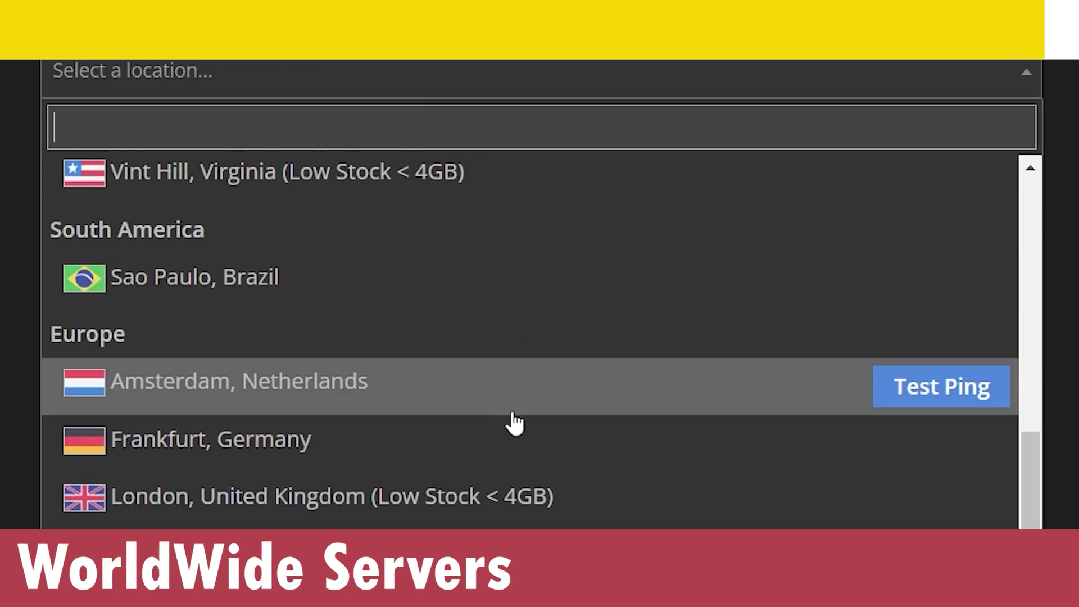
{"action": "scroll", "coordinate": [520, 455], "scroll_direction": "up", "scroll_amount": 7}
{"action": "scroll", "coordinate": [543, 449], "scroll_direction": "up", "scroll_amount": 4}
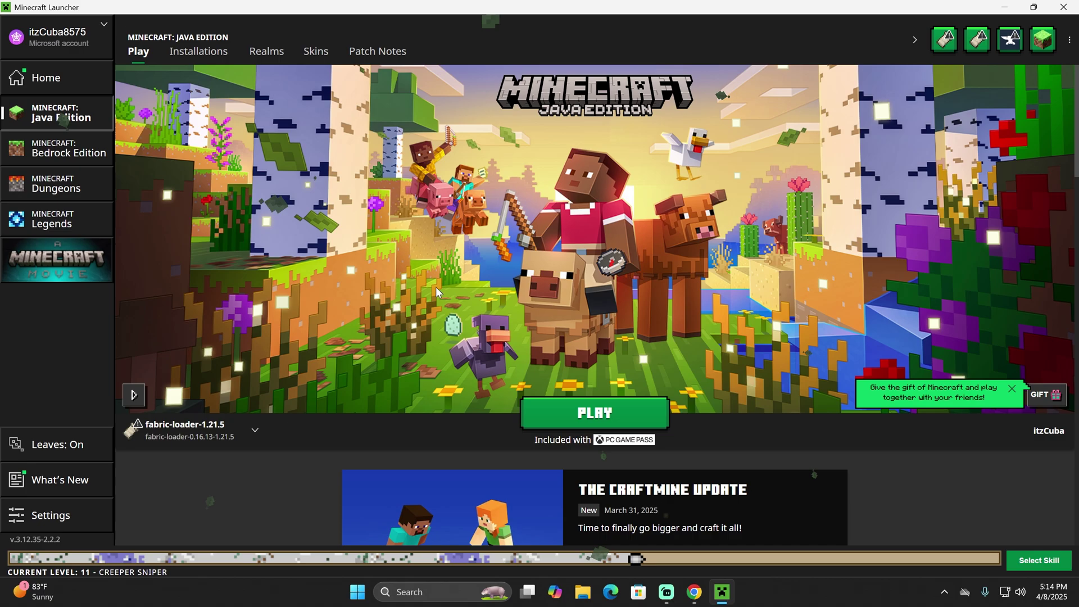
In Installations, toggle the Modded filter off and back on to show fabric-loader-1.21.5.
{"action": "mouse_move", "coordinate": [184, 441]}
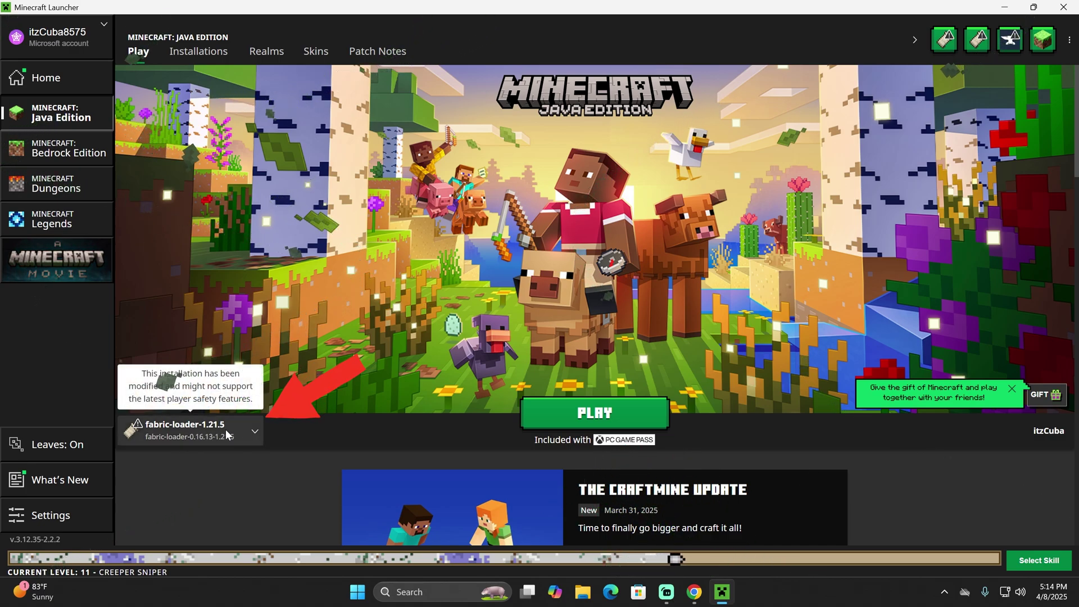
{"action": "left_click", "coordinate": [198, 51]}
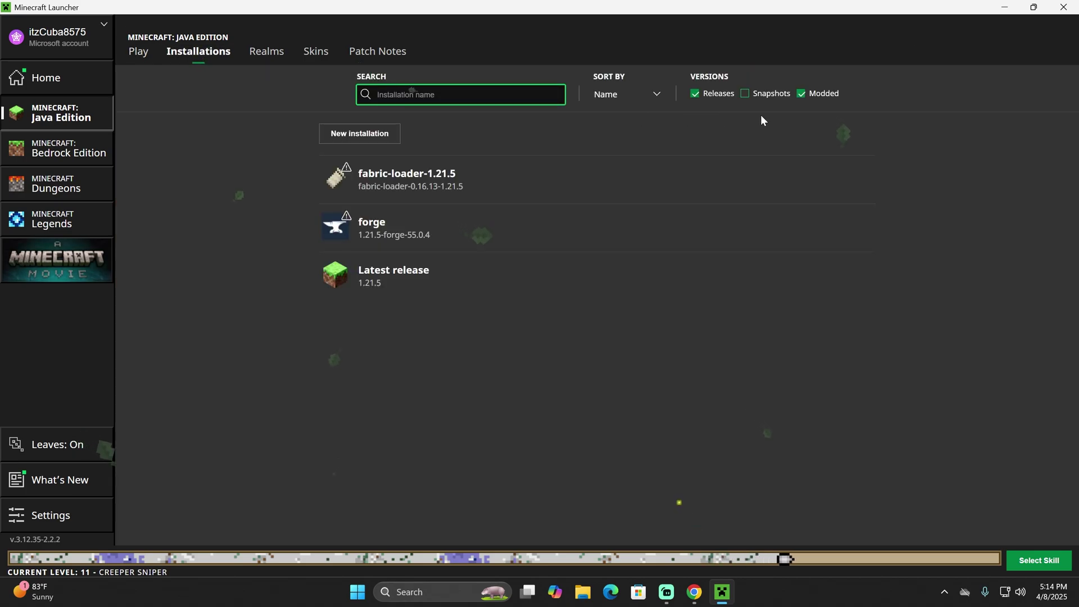
{"action": "left_click", "coordinate": [803, 96]}
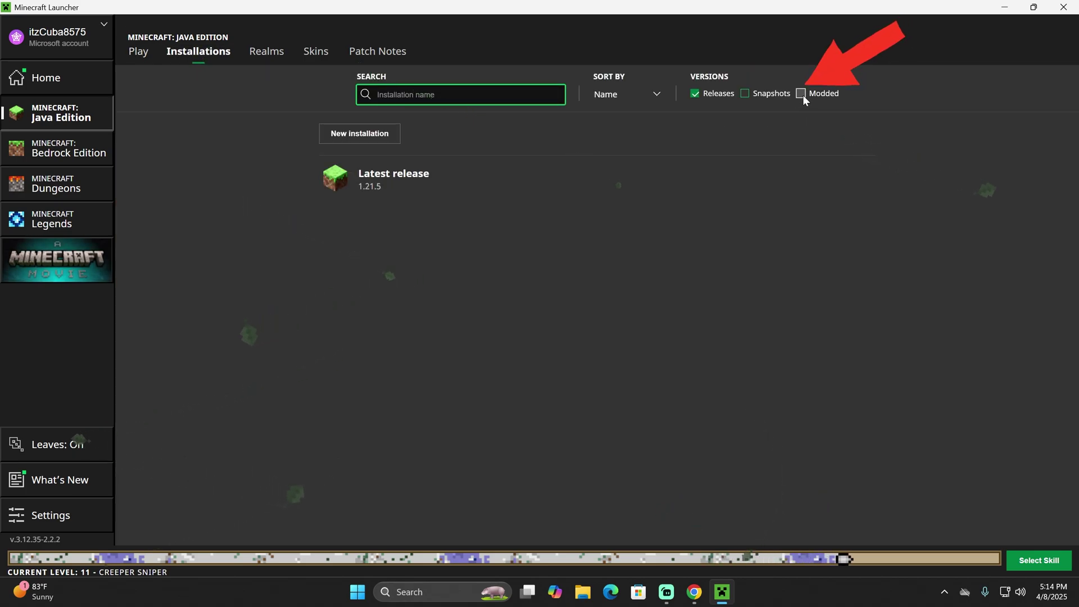
{"action": "left_click", "coordinate": [802, 96]}
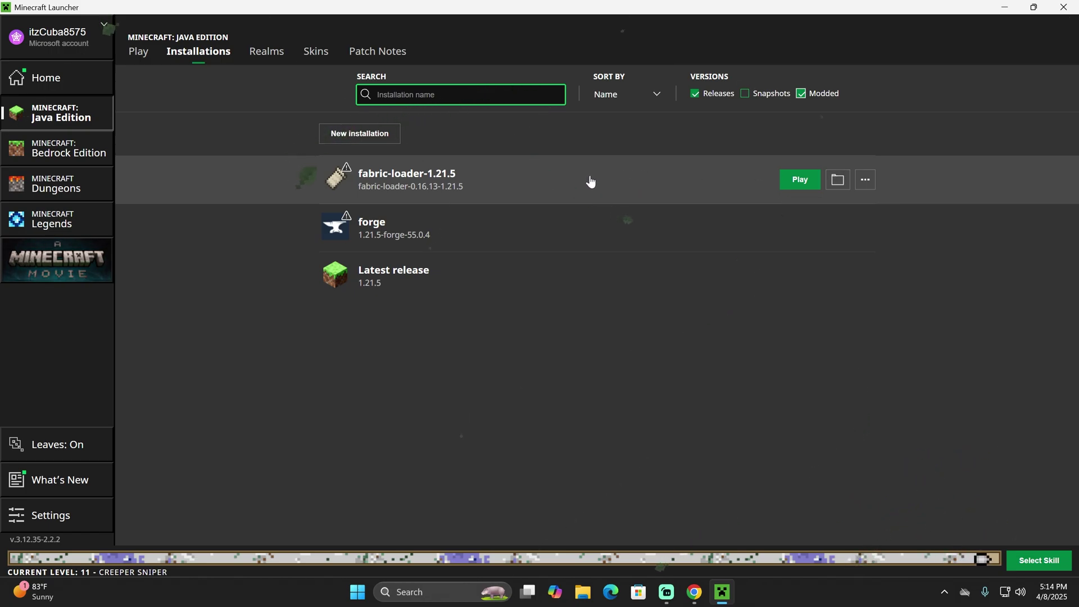
Launch fabric-loader-1.21.5 from Play, accepting the modified-installation risks without future warnings.
{"action": "left_click", "coordinate": [141, 51]}
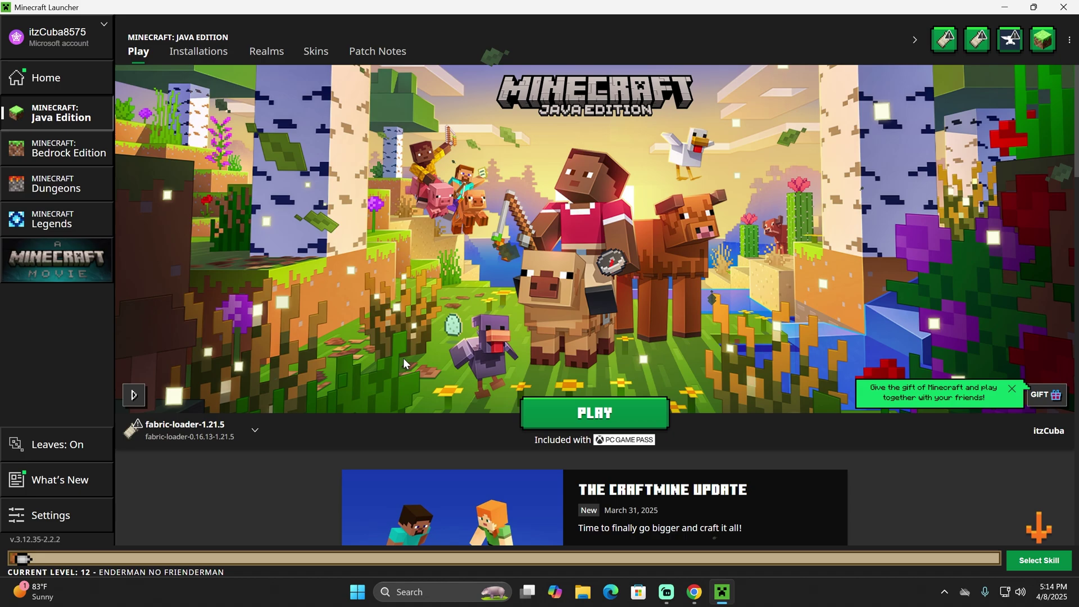
{"action": "left_click", "coordinate": [579, 410]}
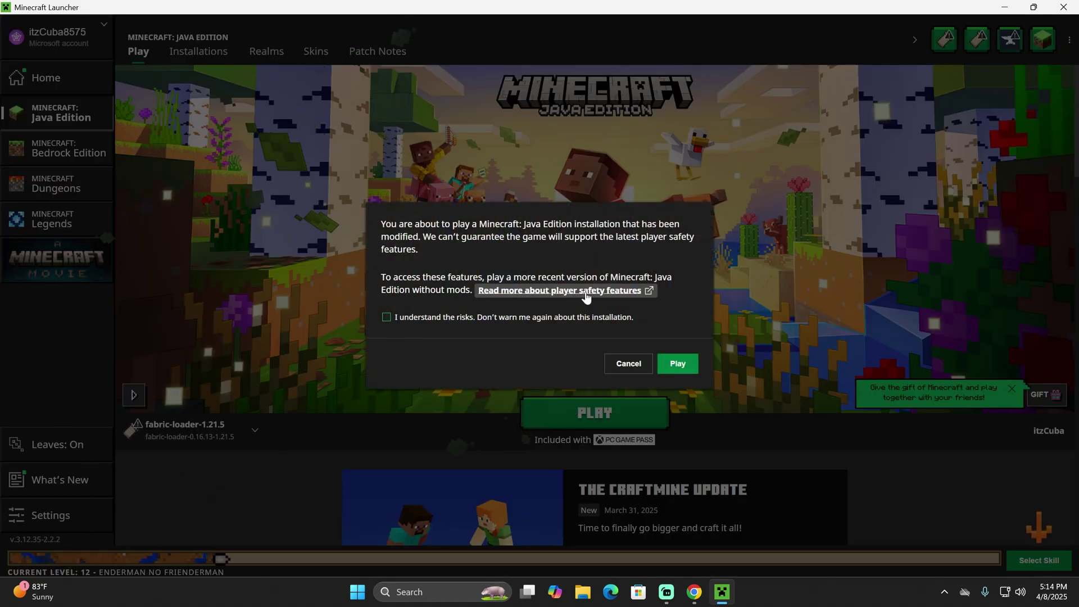
{"action": "left_click", "coordinate": [391, 318]}
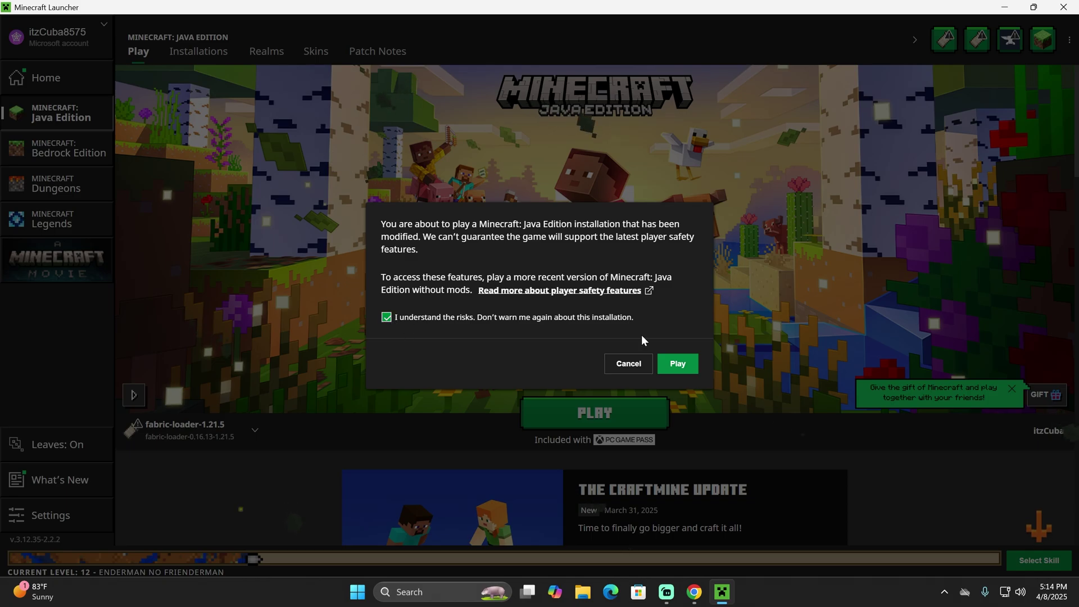
{"action": "left_click", "coordinate": [678, 364]}
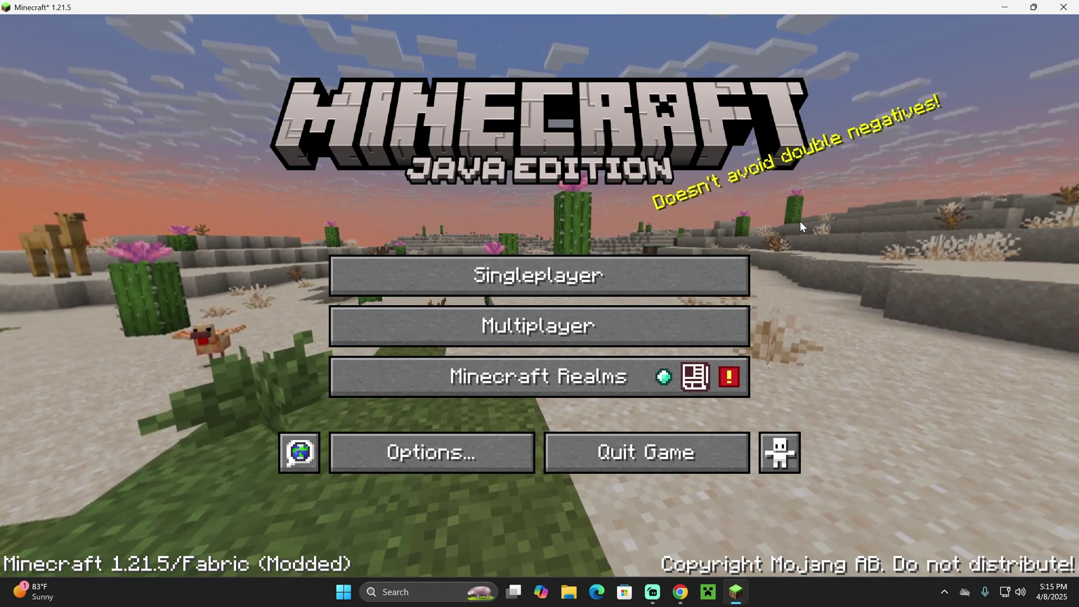
Load the New World save from Singleplayer.
{"action": "left_click", "coordinate": [624, 273]}
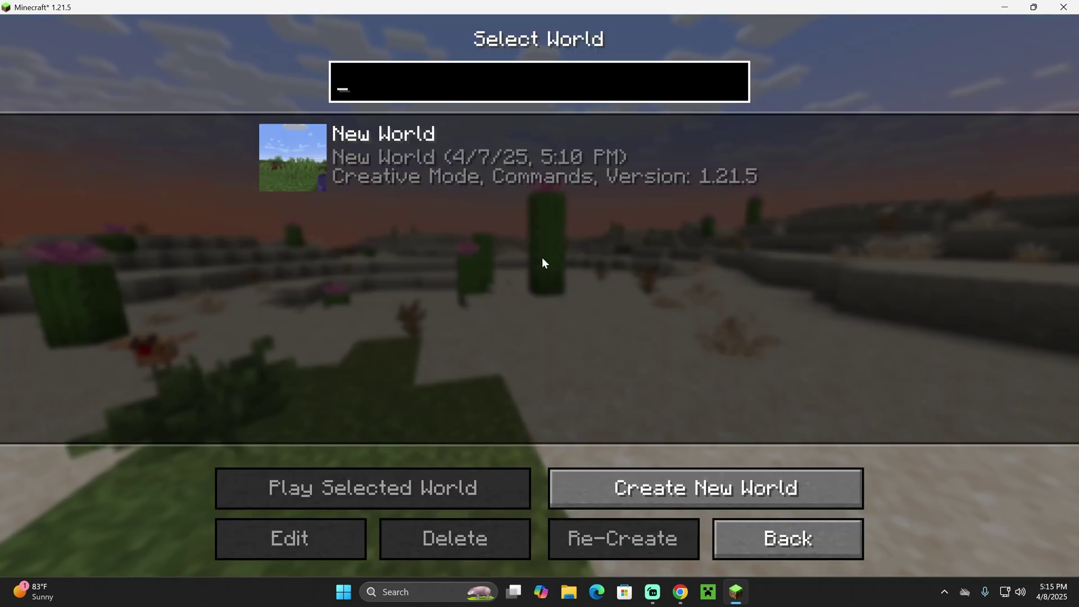
{"action": "left_click", "coordinate": [313, 188]}
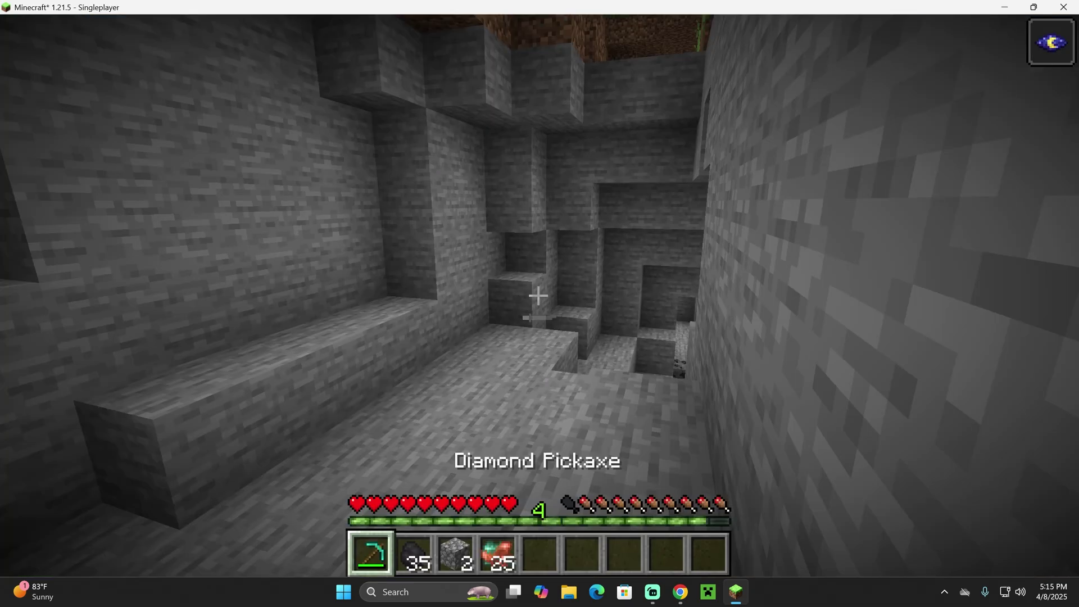
{"action": "mouse_move", "coordinate": [540, 303]}
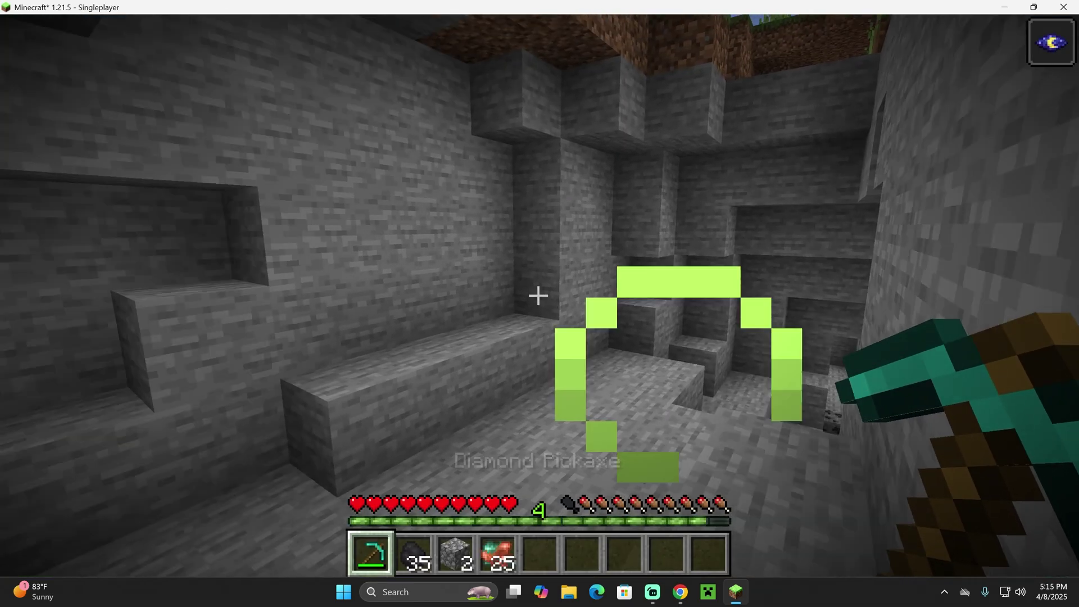
Walk through the cave and vein-mine the iron ore with the diamond pickaxe.
{"action": "key", "text": "w"}
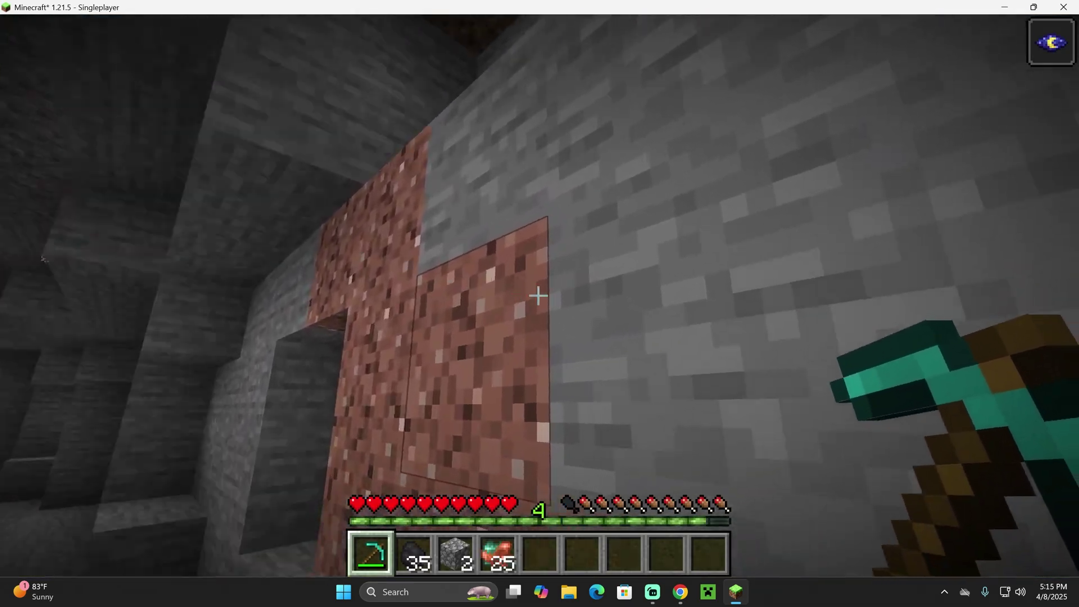
{"action": "key", "text": "w"}
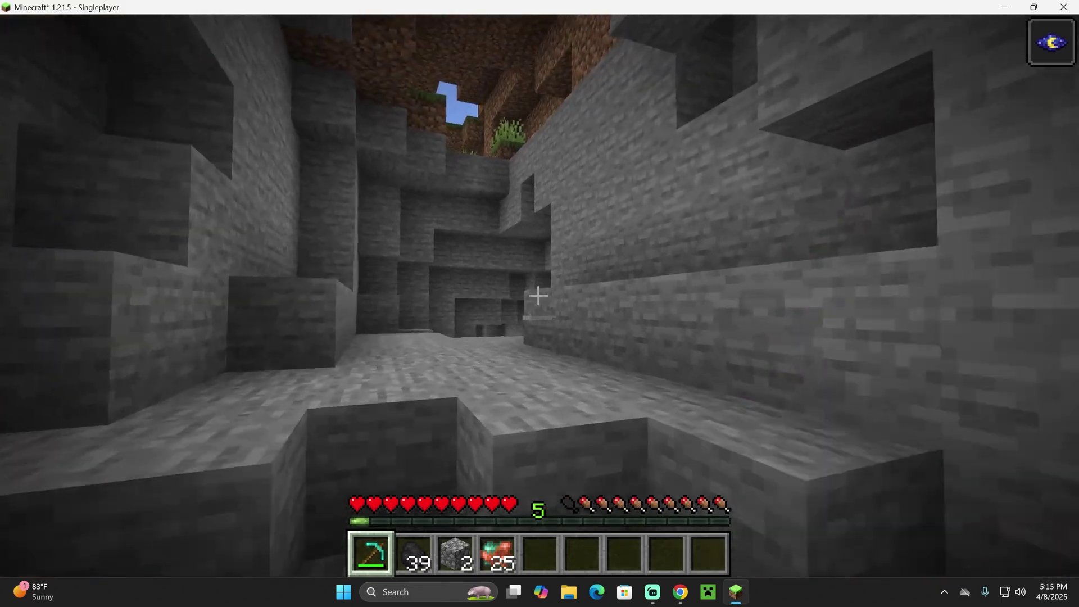
{"action": "key", "text": "w"}
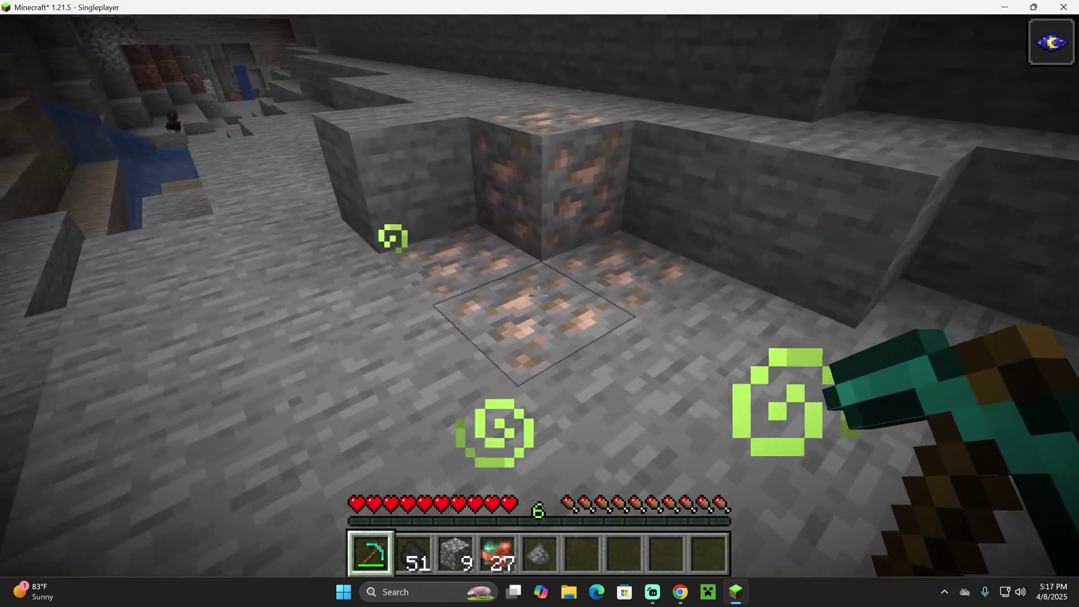
{"action": "left_click_drag", "start_coordinate": [539, 295], "coordinate": [538, 295]}
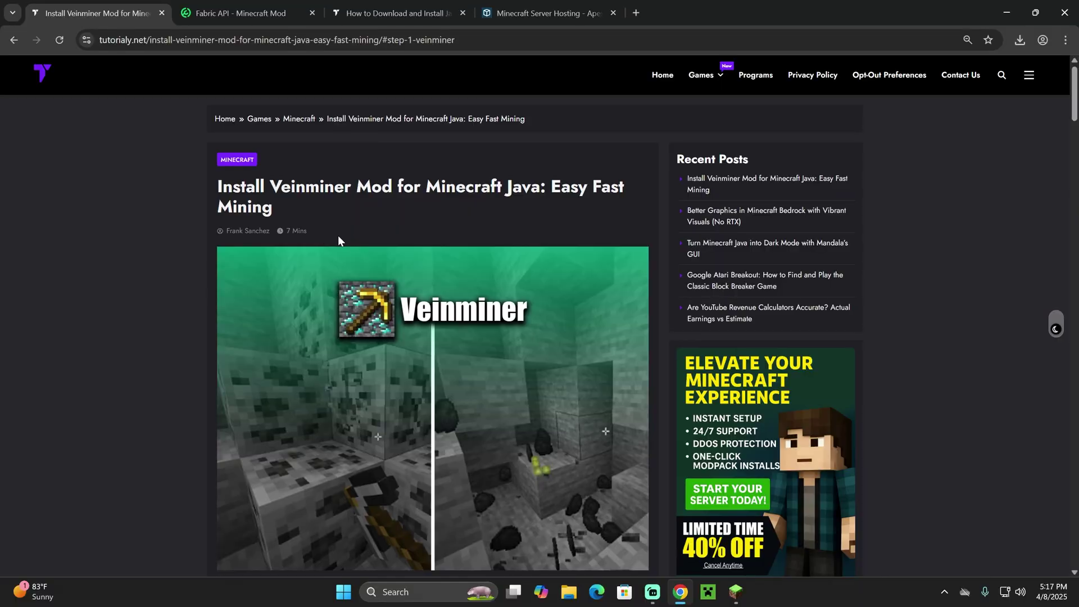
{"action": "scroll", "coordinate": [338, 235], "scroll_direction": "down", "scroll_amount": 5}
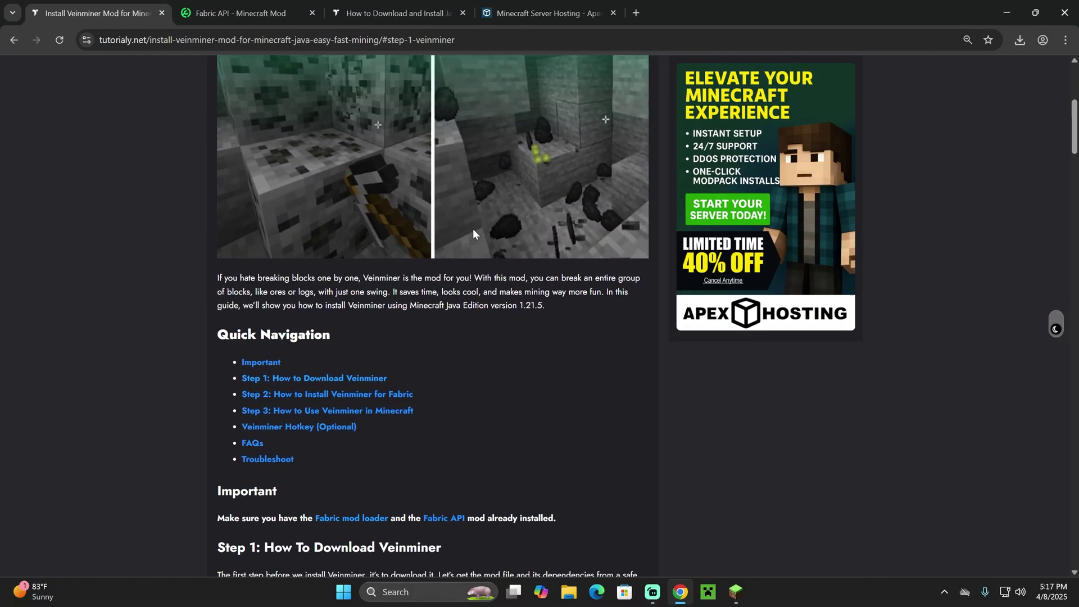
Jump to the article's Veinminer Hotkey (Optional) section and read its download note and mod file list.
{"action": "scroll", "coordinate": [416, 450], "scroll_direction": "down", "scroll_amount": 2}
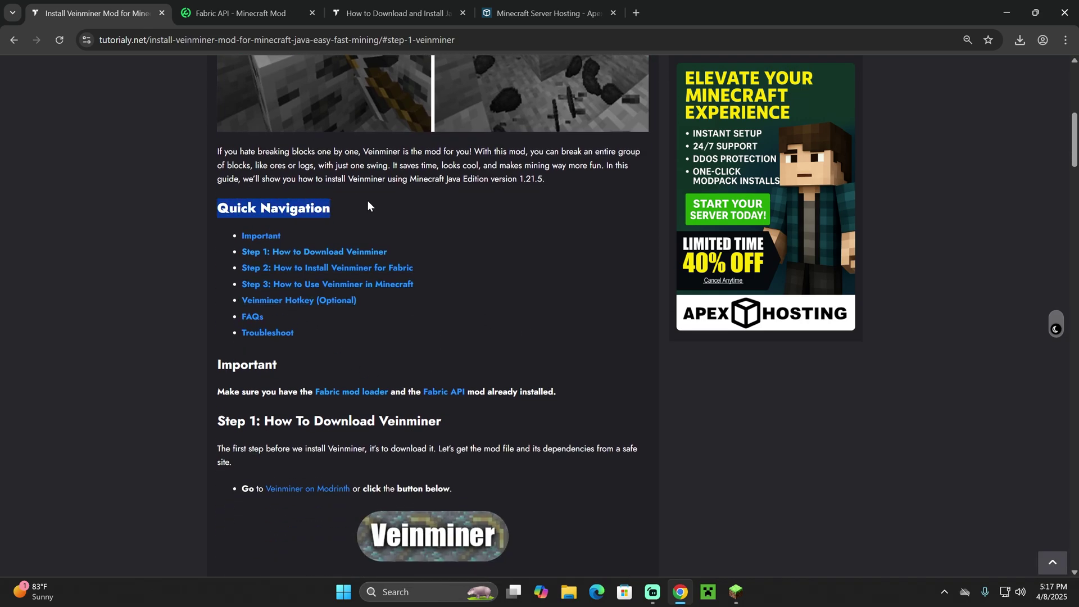
{"action": "left_click", "coordinate": [296, 302]}
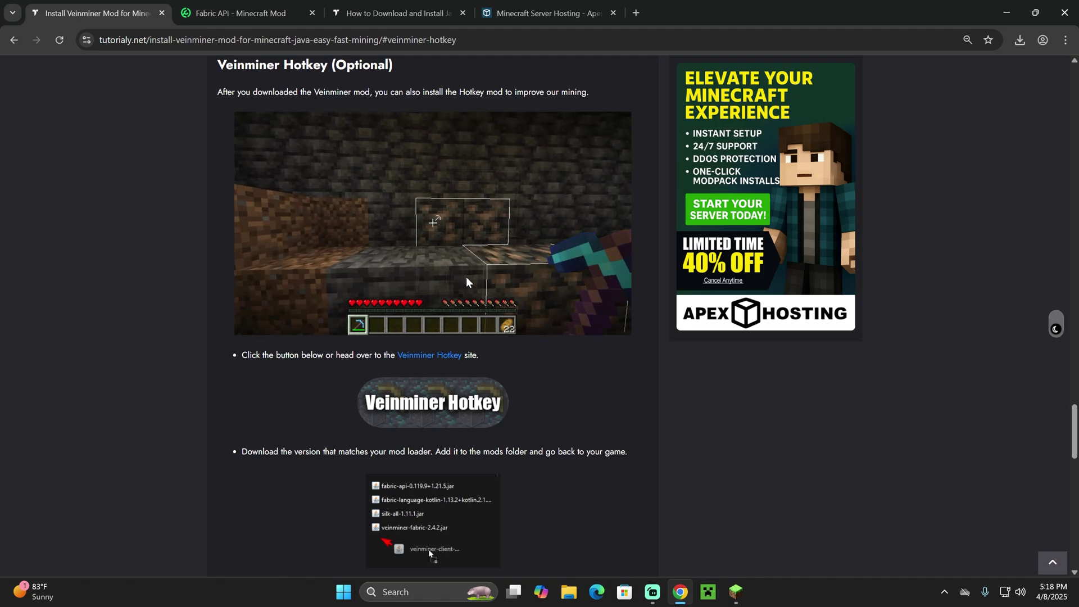
{"action": "scroll", "coordinate": [335, 163], "scroll_direction": "up", "scroll_amount": 1}
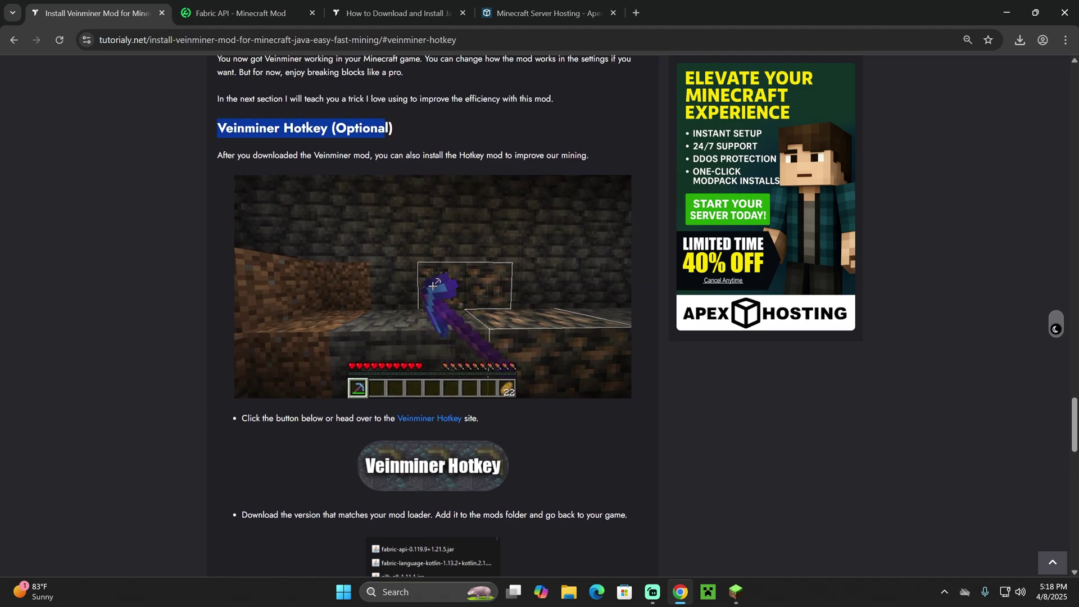
{"action": "scroll", "coordinate": [465, 193], "scroll_direction": "down", "scroll_amount": 3}
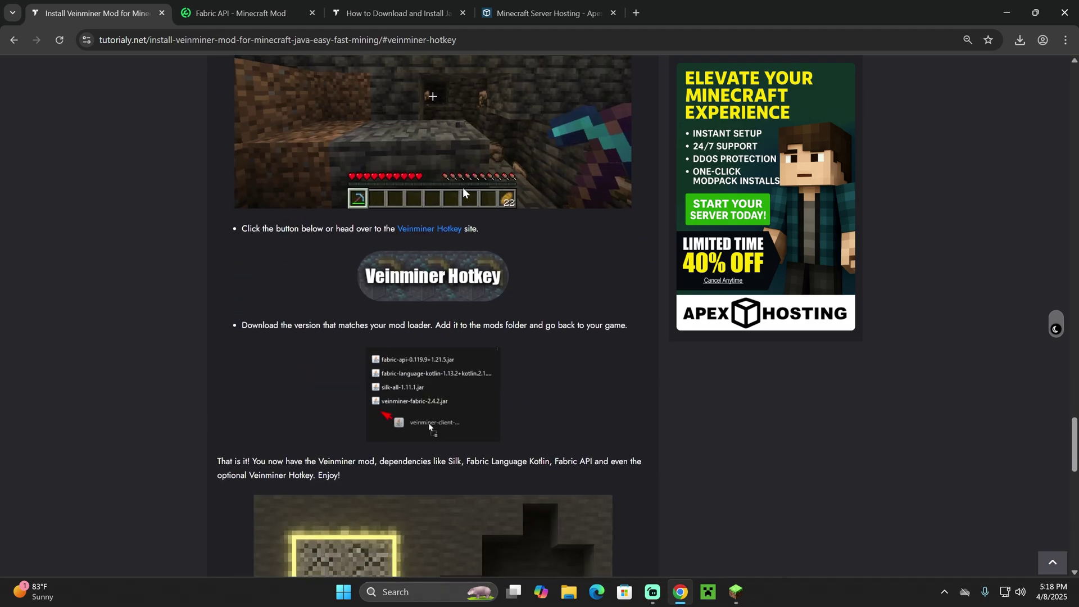
{"action": "scroll", "coordinate": [450, 277], "scroll_direction": "down", "scroll_amount": 3}
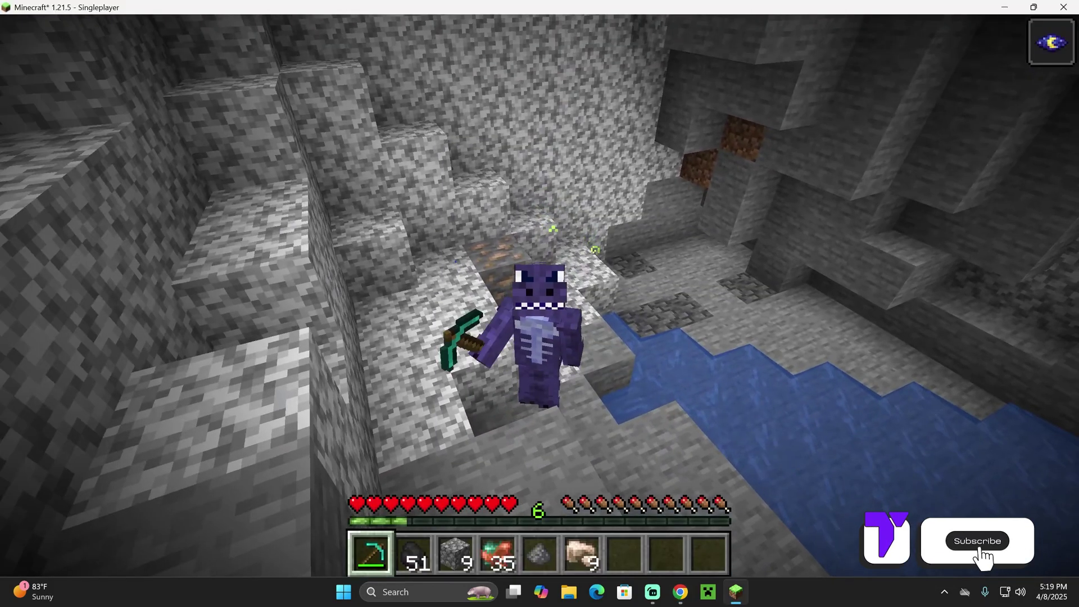
{"action": "key", "text": "w"}
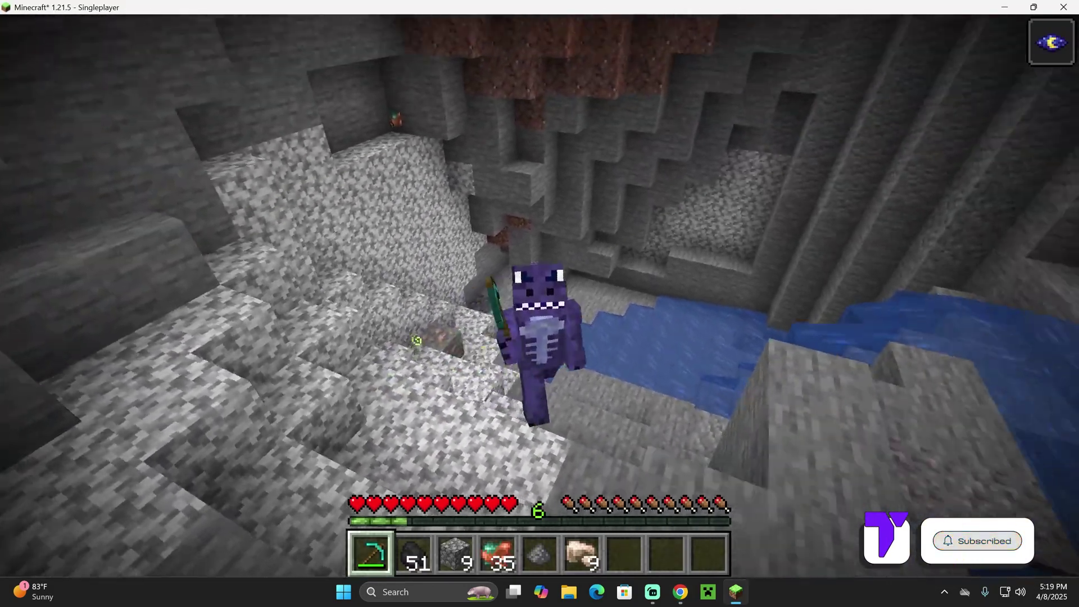